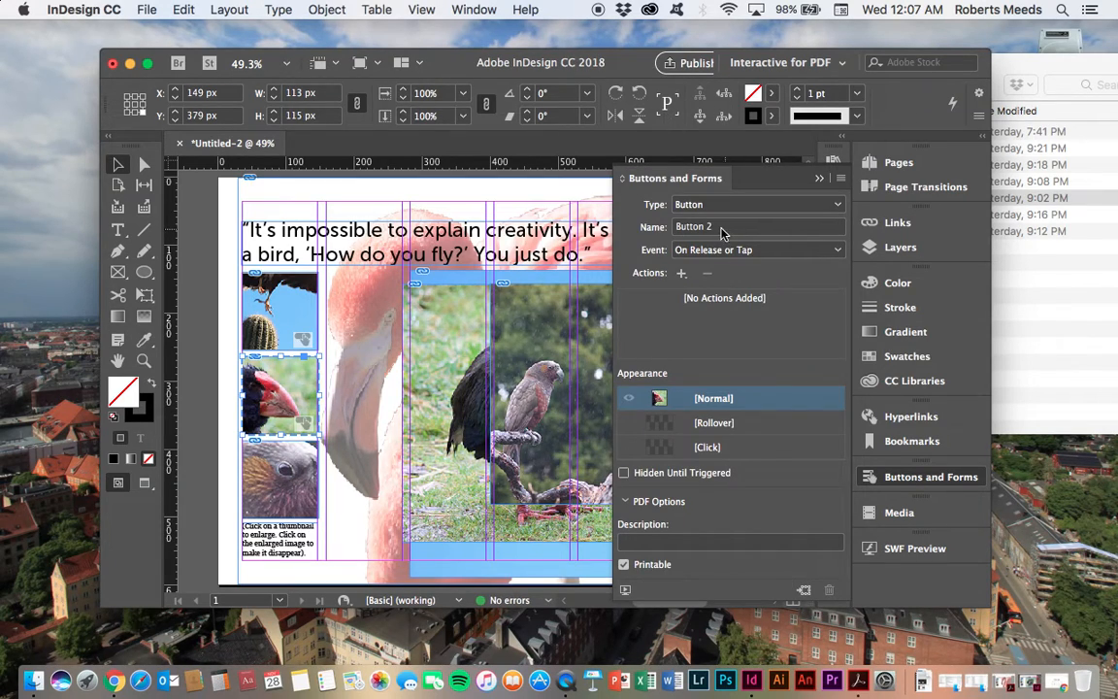
Name the middle thumbnail's button "2 thumb" and set its event to On Click.
left_click(723, 227)
left_click_drag(723, 229, 682, 224)
type("2")
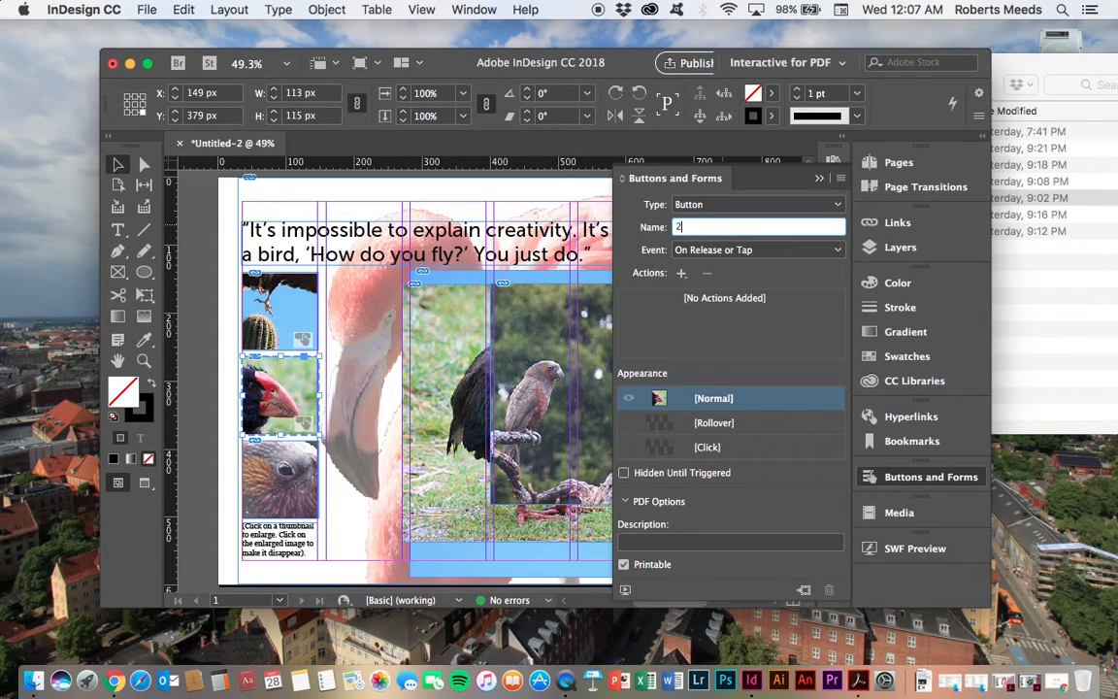
type(" thumb")
left_click(840, 250)
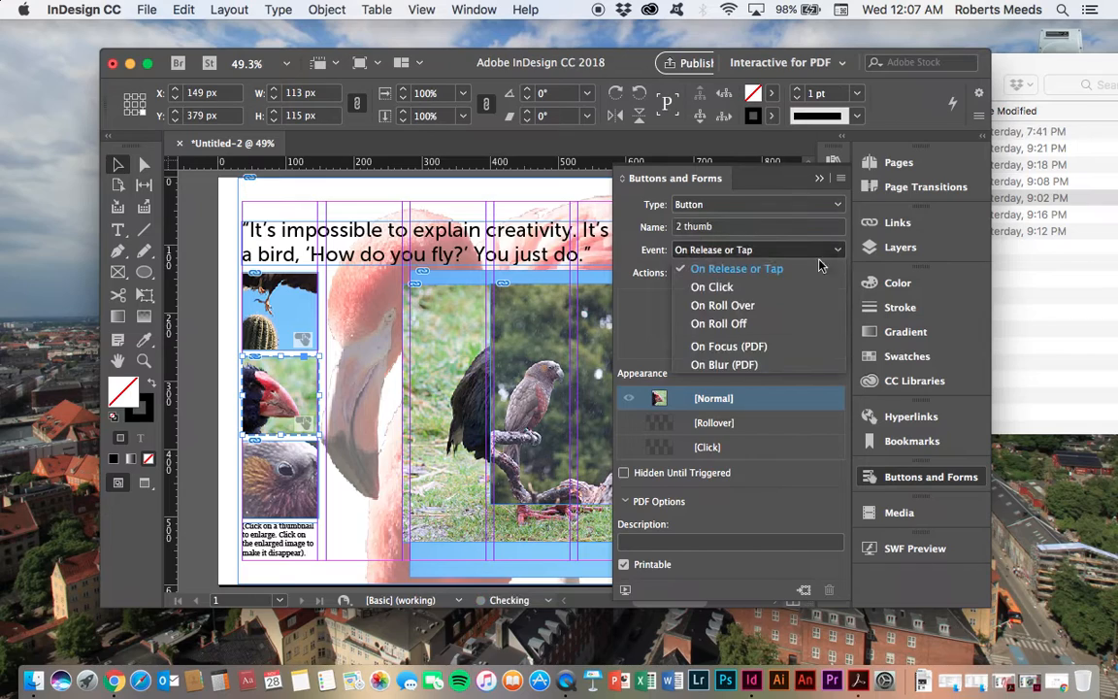
left_click(718, 288)
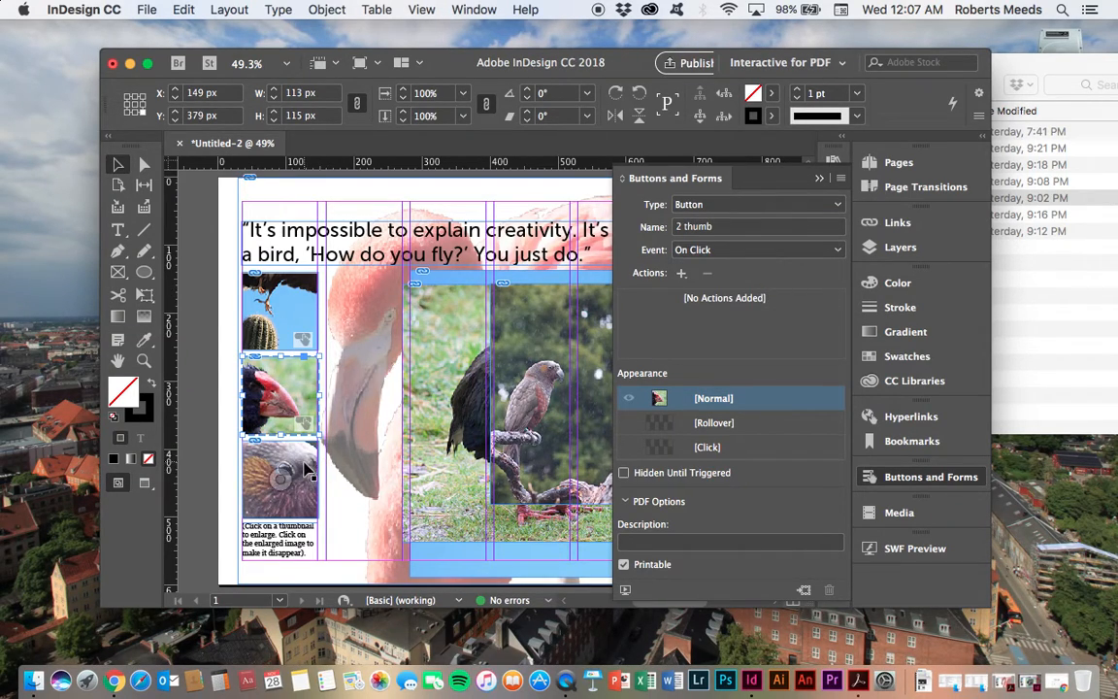
Convert the lowest bird thumbnail to a button named "3 thumb" with the On Click event.
left_click(307, 469)
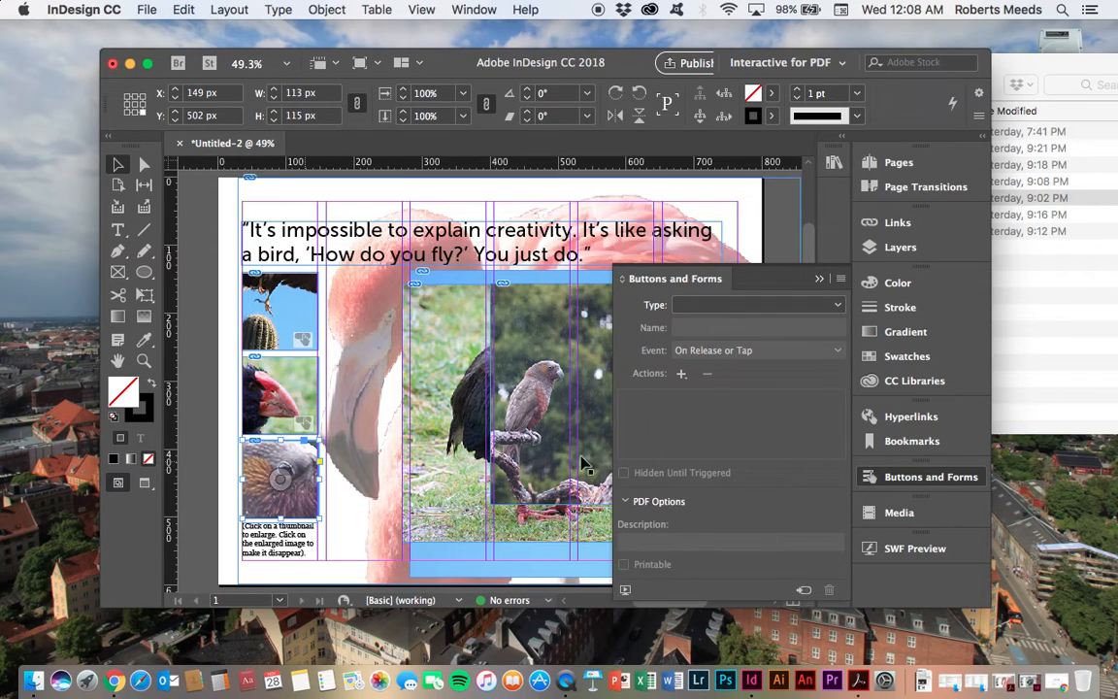
left_click(803, 592)
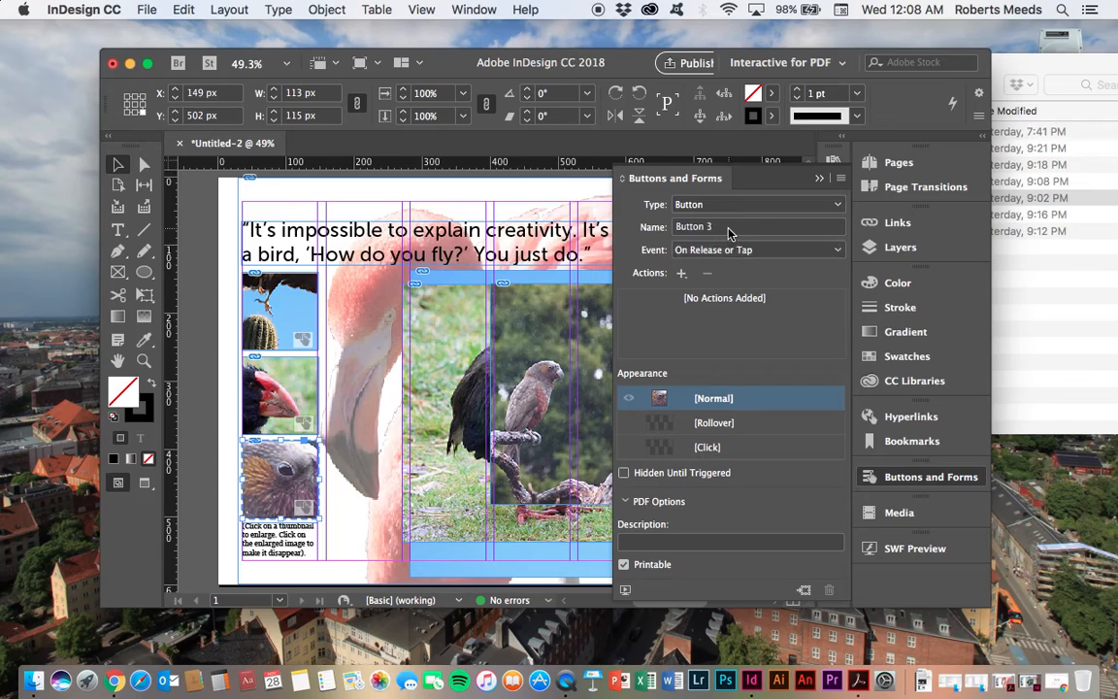
left_click_drag(728, 228, 665, 227)
type("3 th")
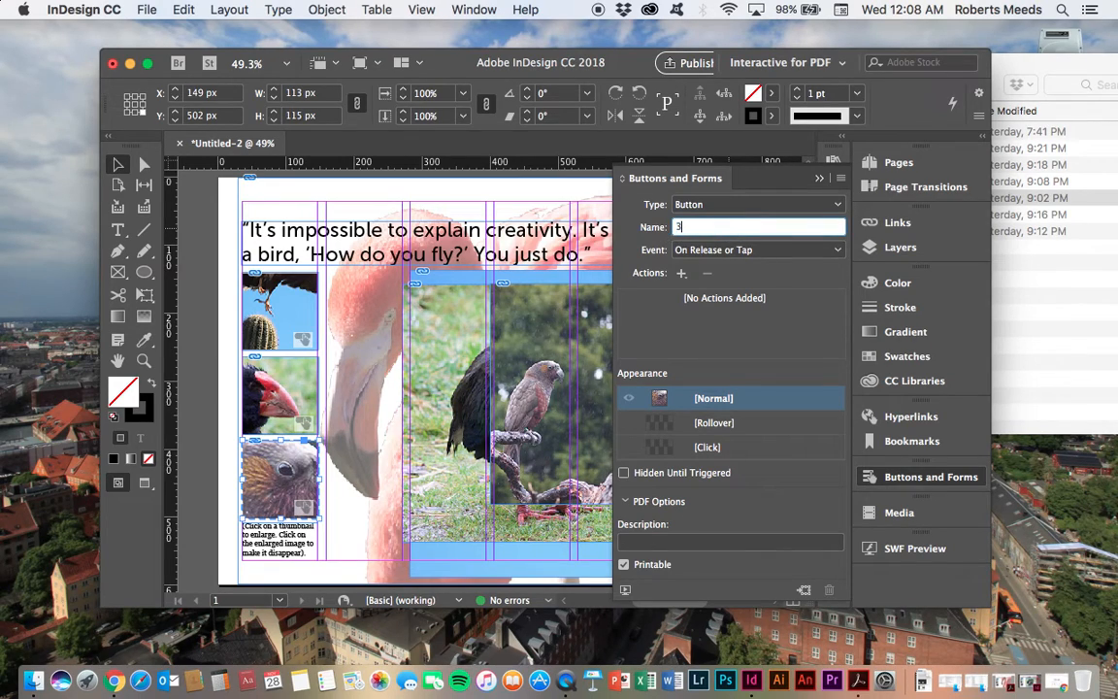
type("umb")
left_click(812, 251)
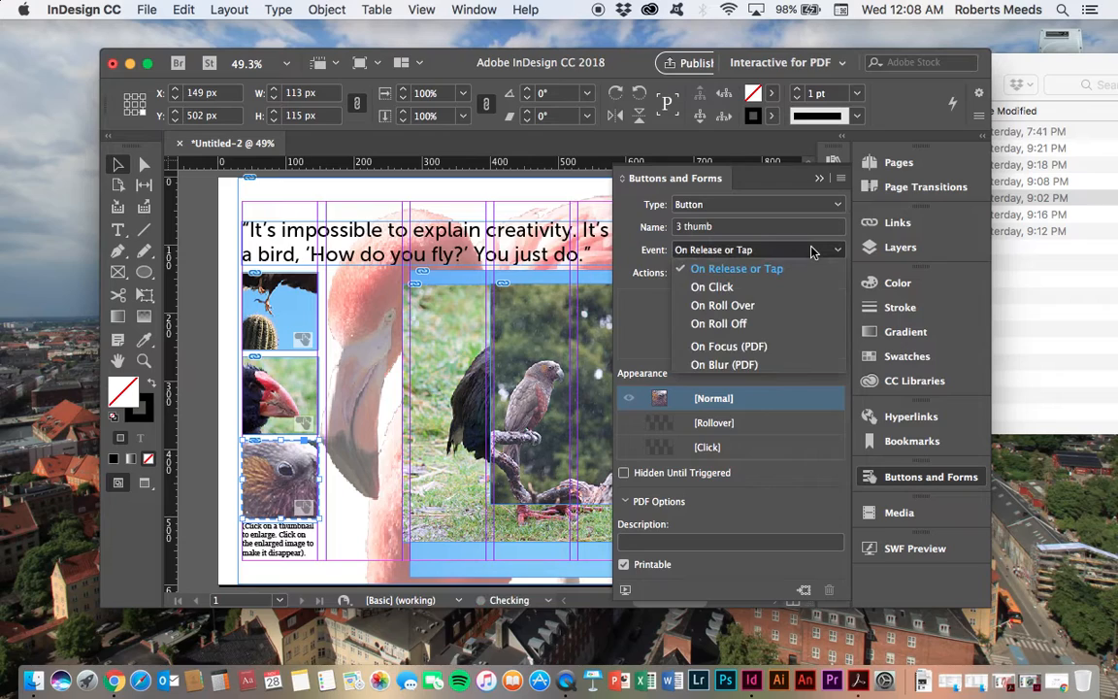
left_click(753, 287)
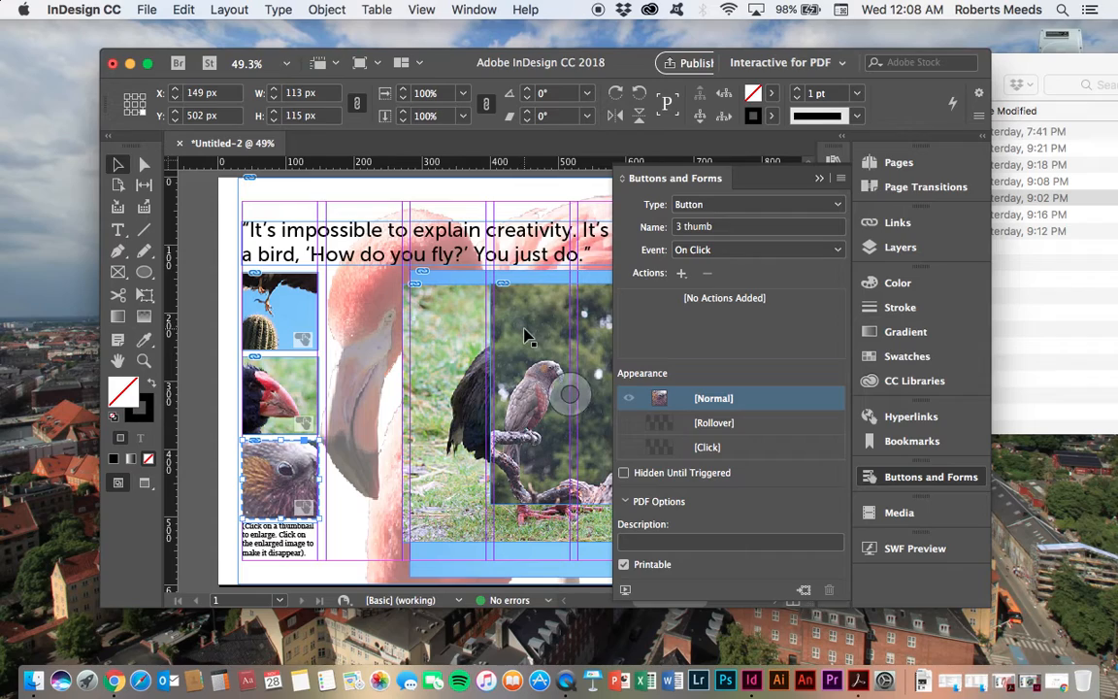
Convert the large blue-sky cactus image to a button named "1 big", triggered On Click and hidden until triggered.
left_click(442, 283)
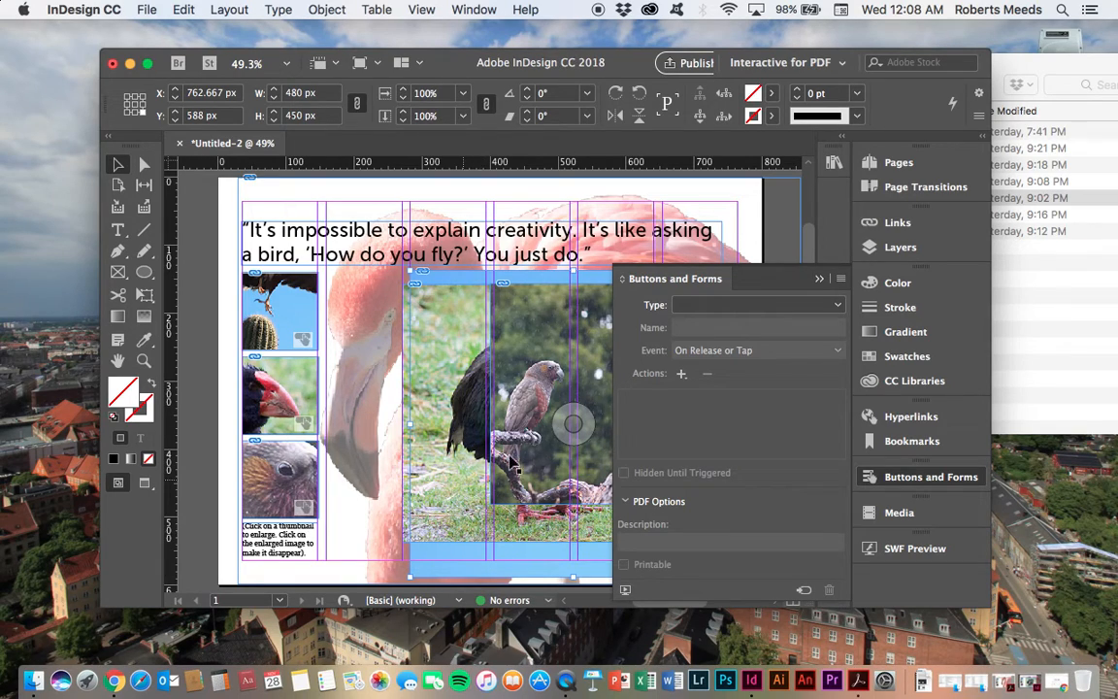
left_click(806, 591)
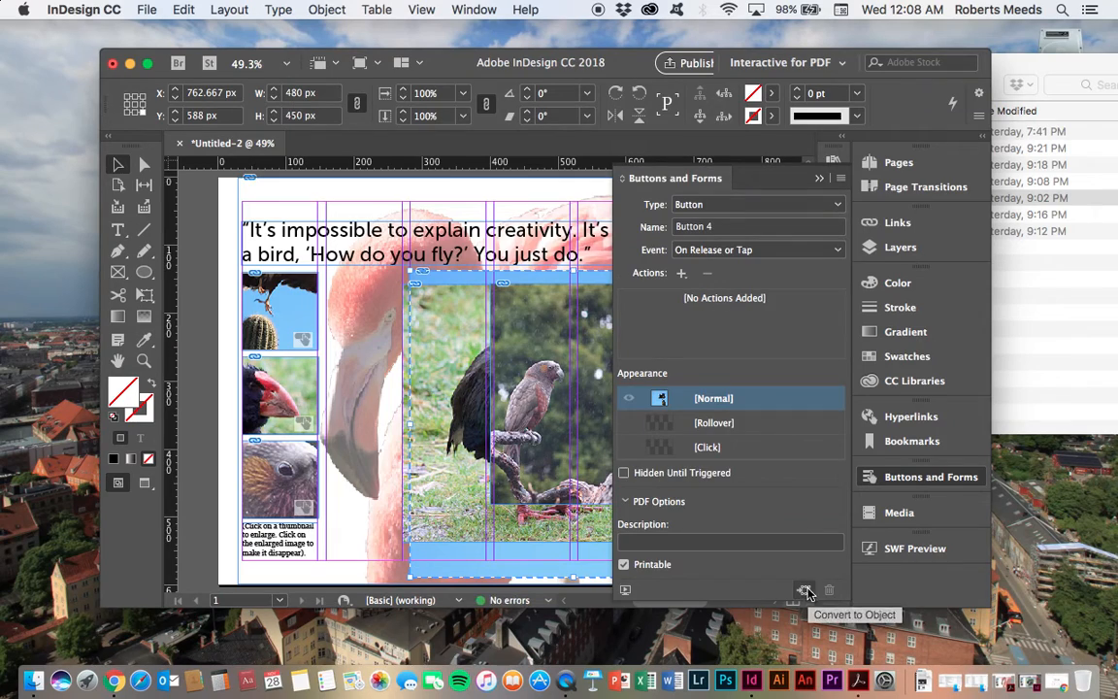
left_click(699, 225)
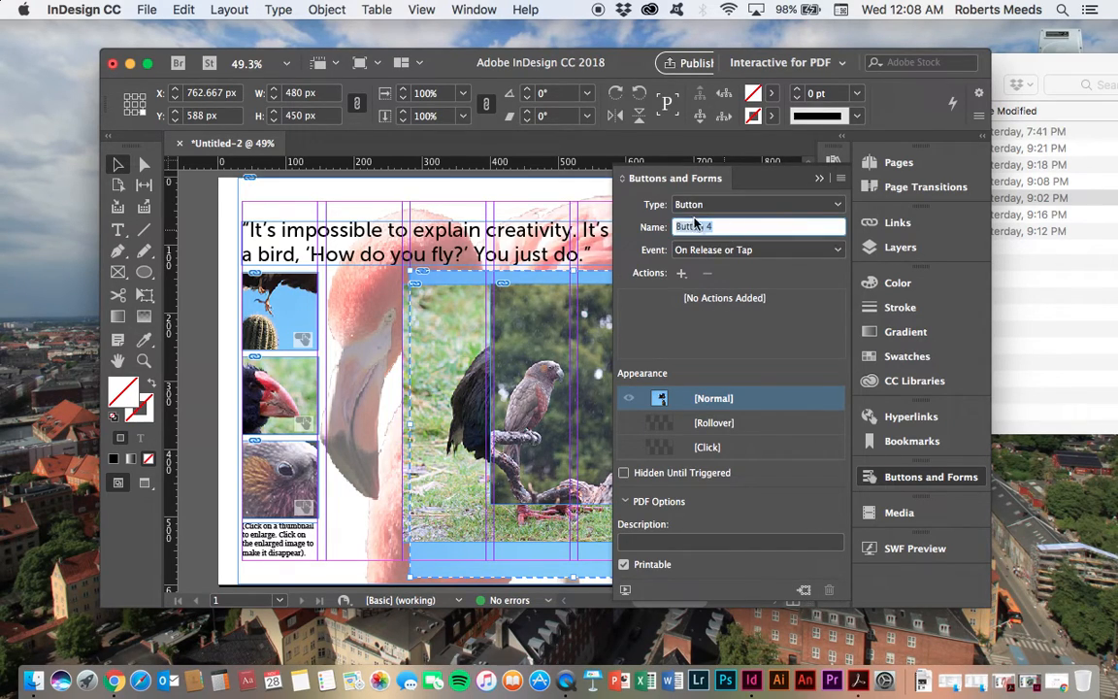
type("1 big")
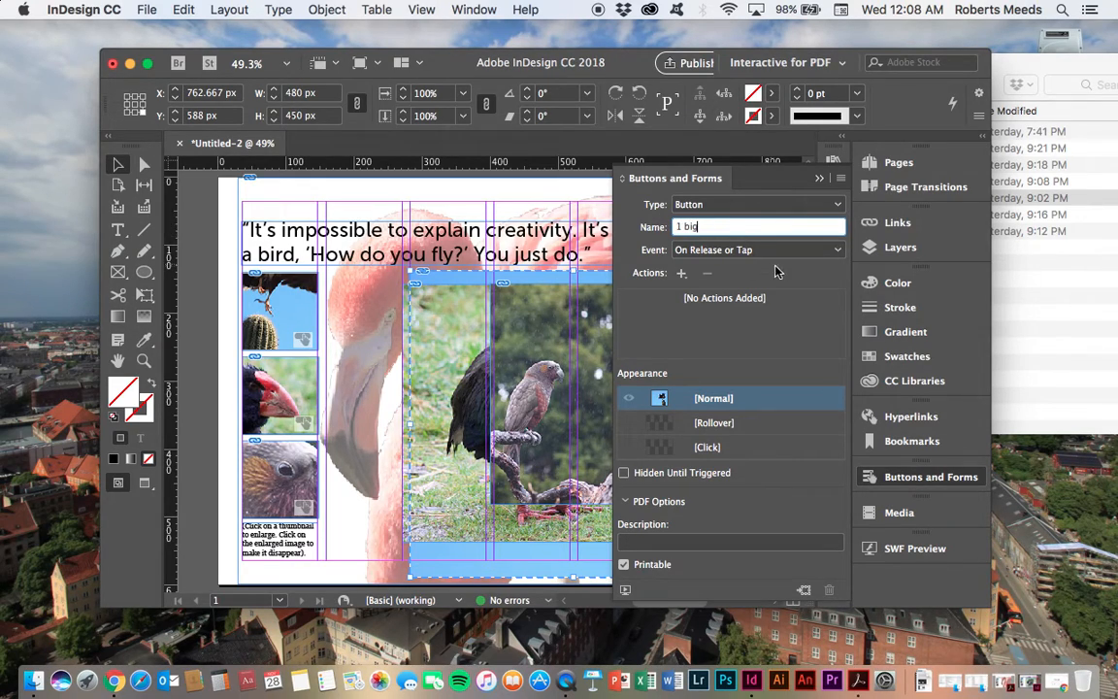
left_click(835, 250)
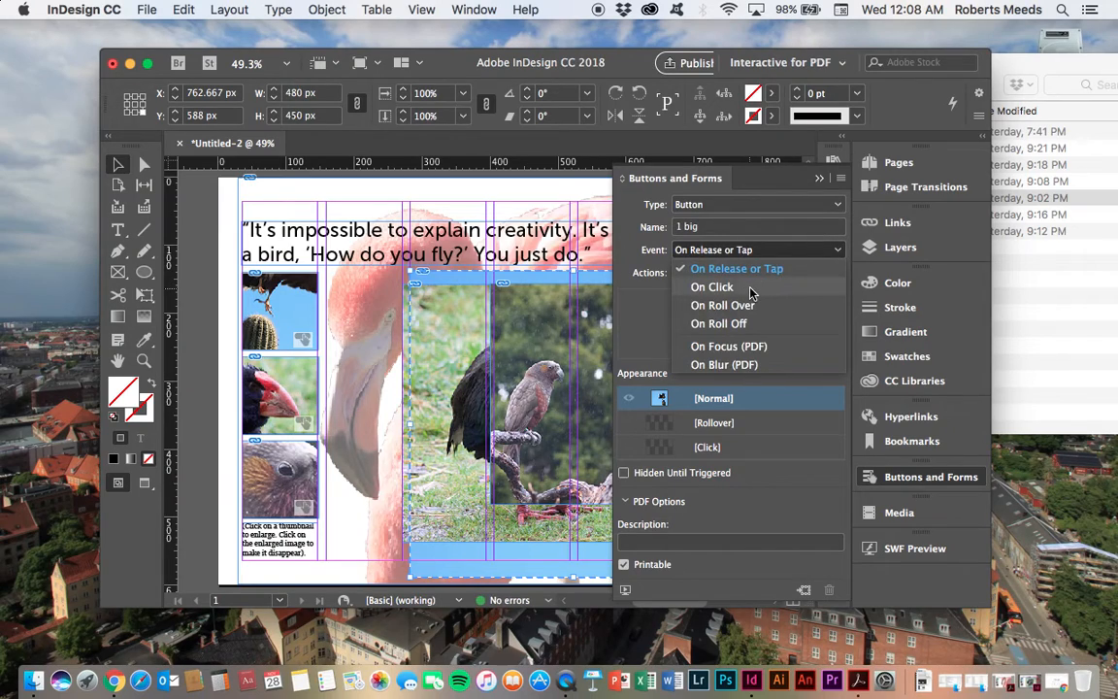
left_click(711, 286)
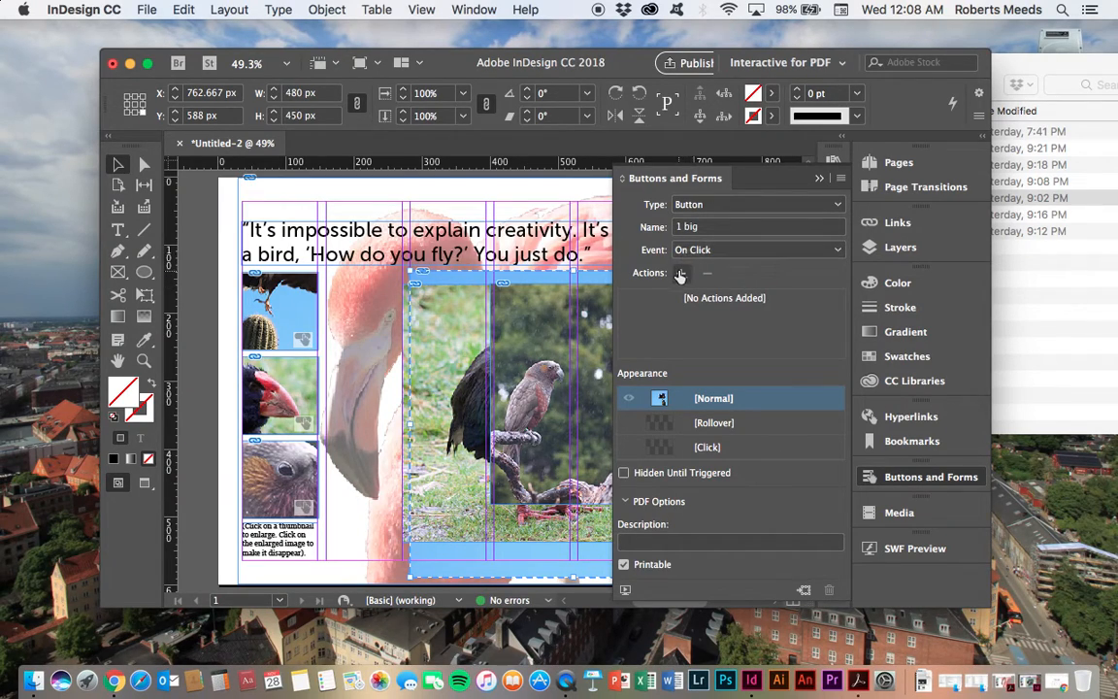
left_click(625, 474)
Convert the large image of the black bird on grass to a button named "2 big", triggered On Click and hidden until triggered.
left_click(485, 413)
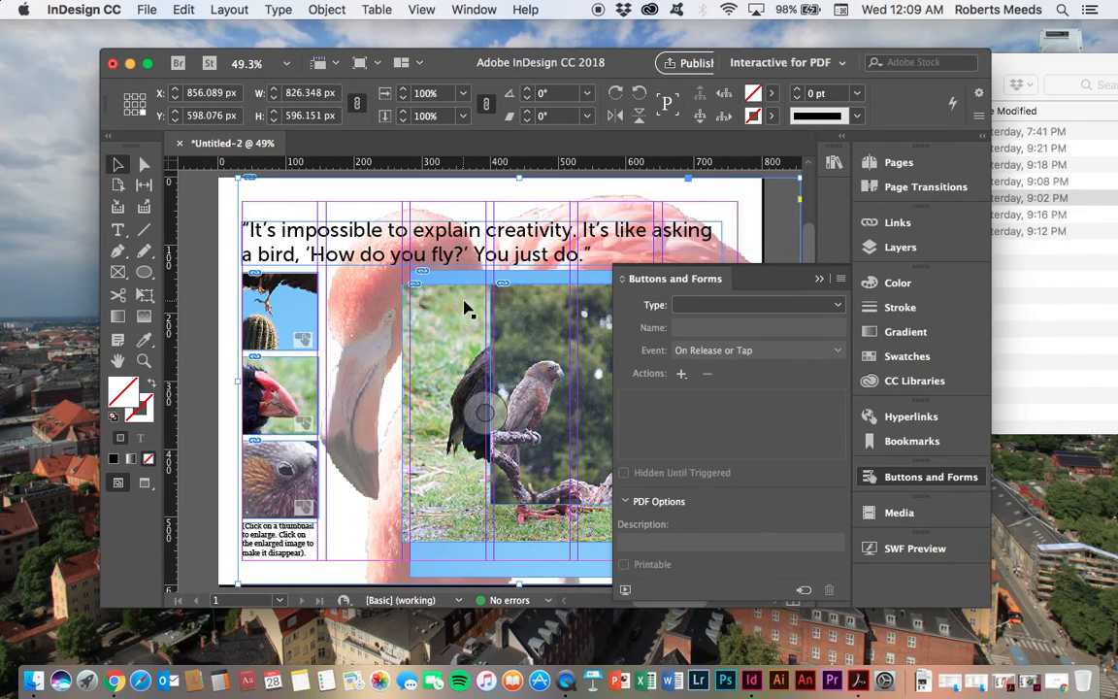
left_click(464, 312)
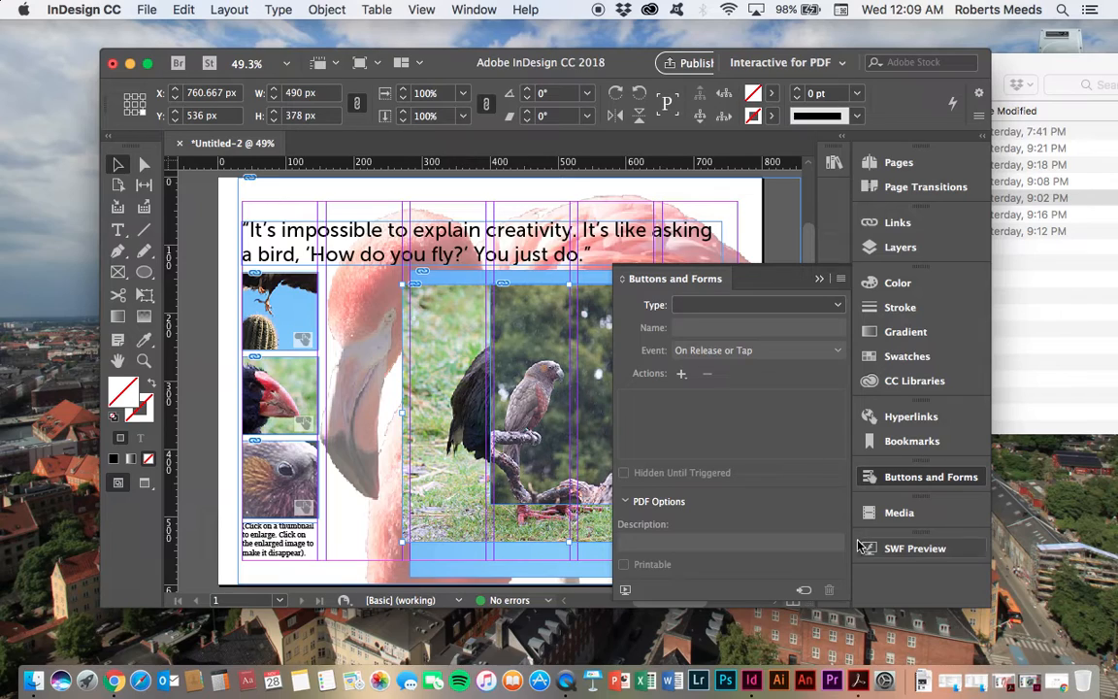
left_click(805, 592)
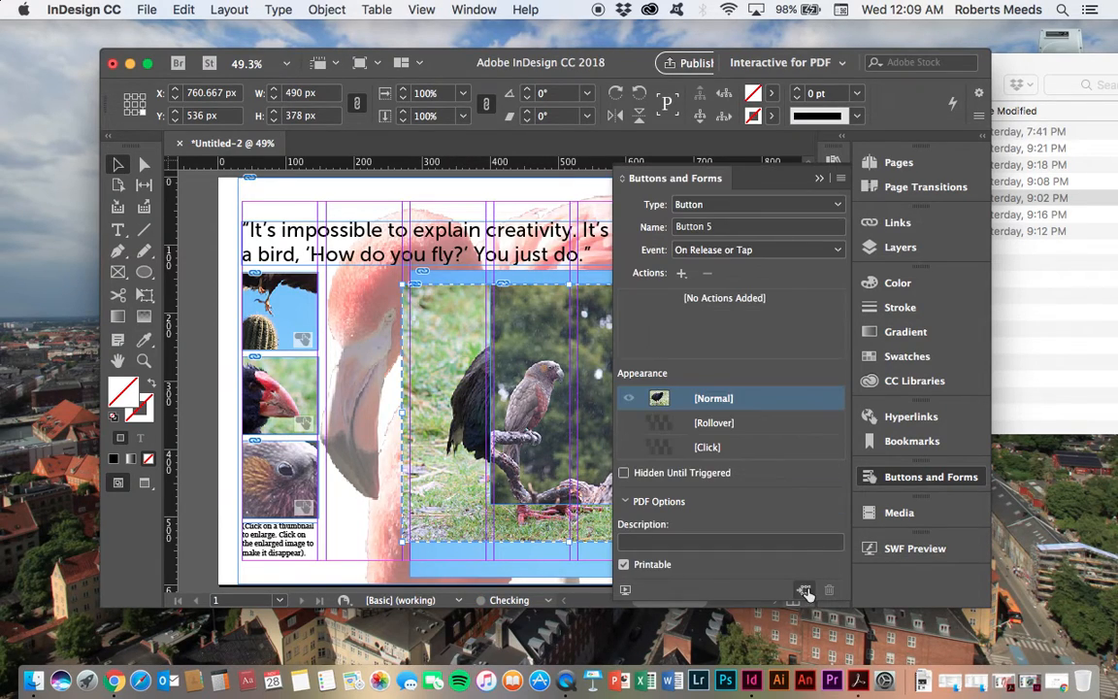
left_click(663, 226)
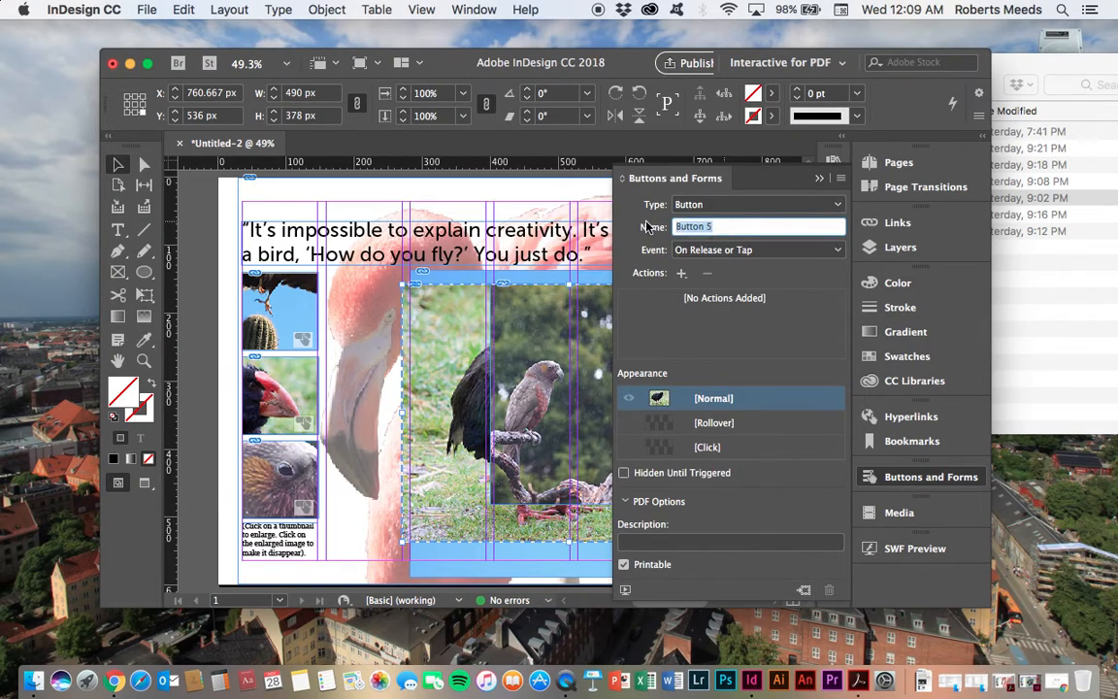
type("2 big")
left_click(703, 251)
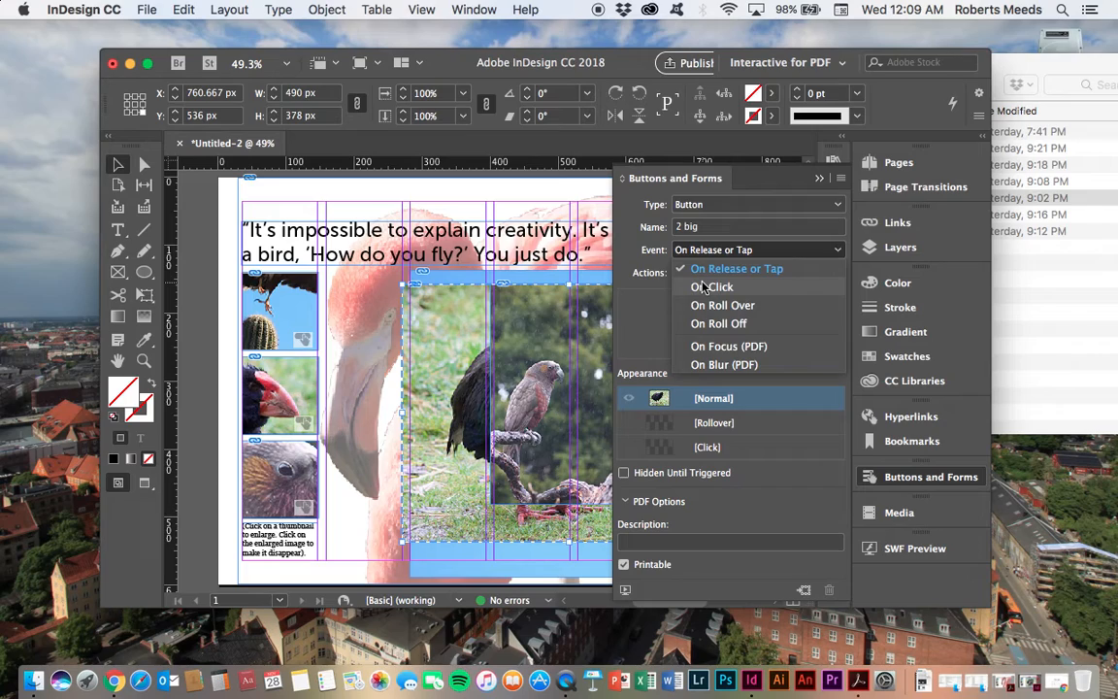
left_click(705, 288)
left_click(623, 474)
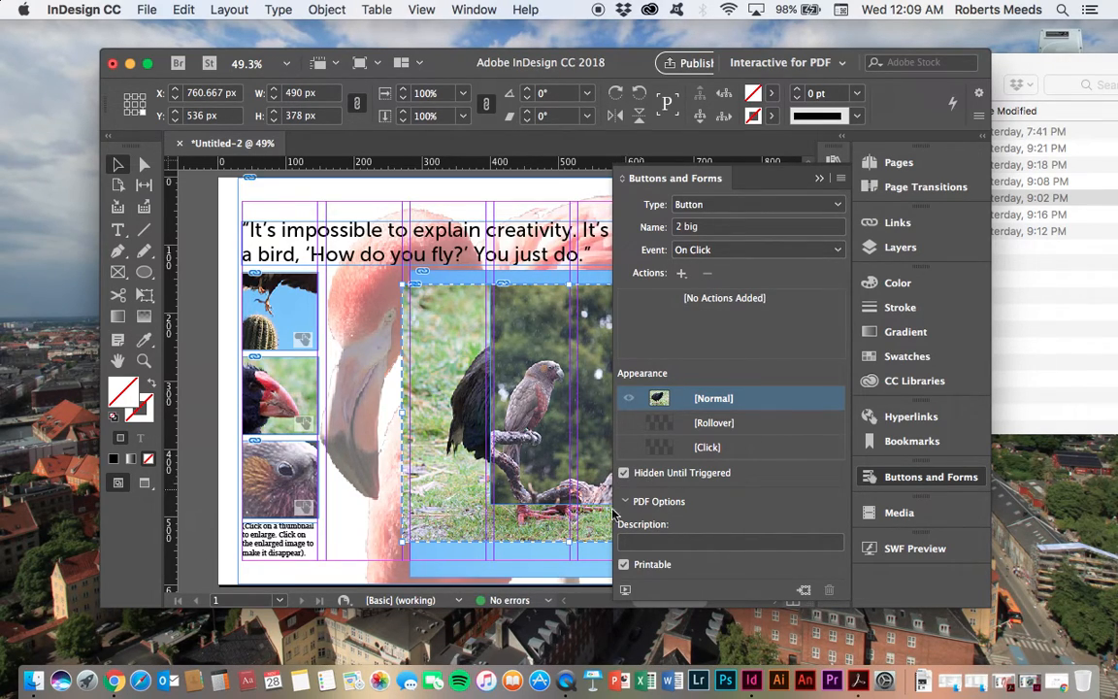
Convert the frontmost large image of the bird on a branch to a button named "3 big", triggered On Click and hidden until triggered.
left_click(351, 351)
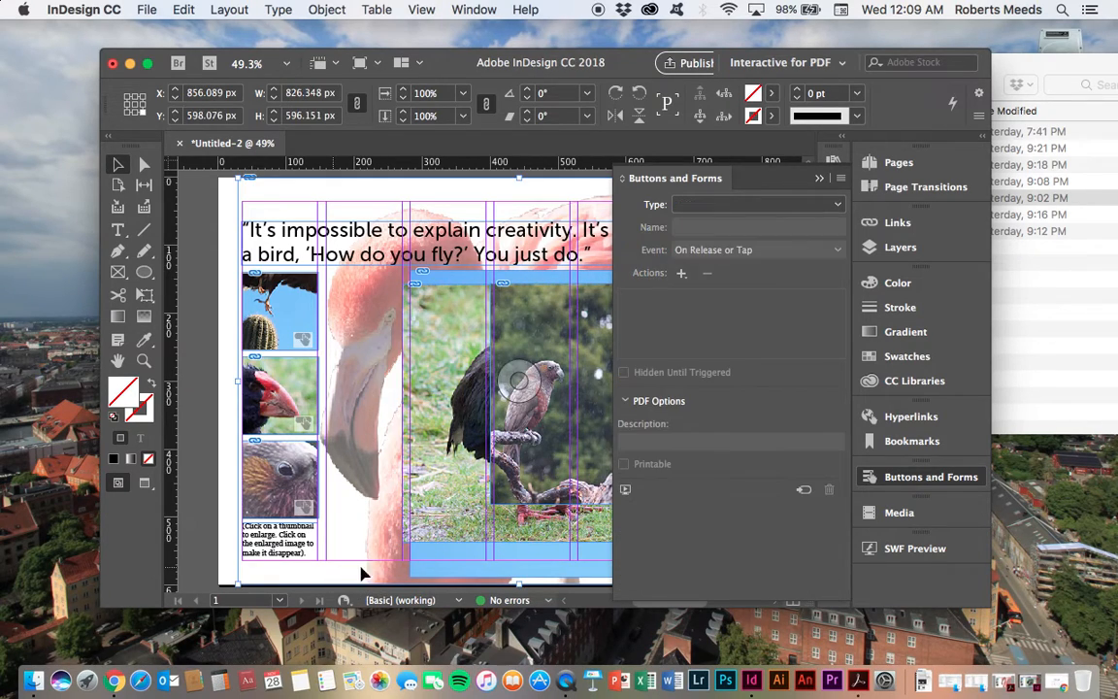
left_click(573, 341)
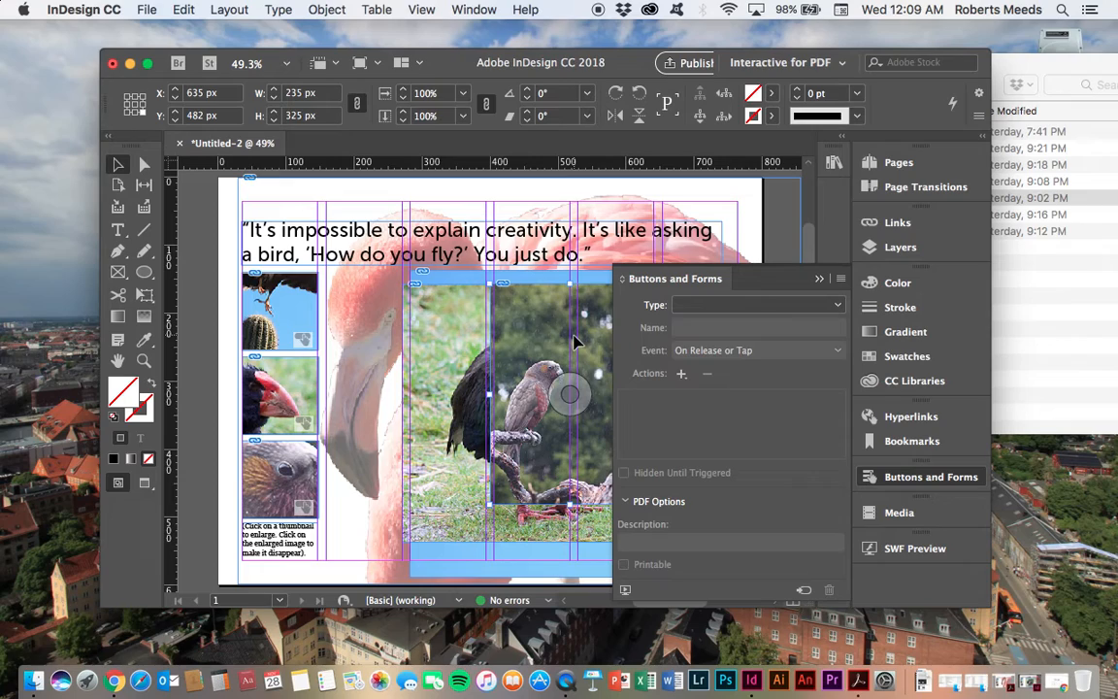
left_click(802, 590)
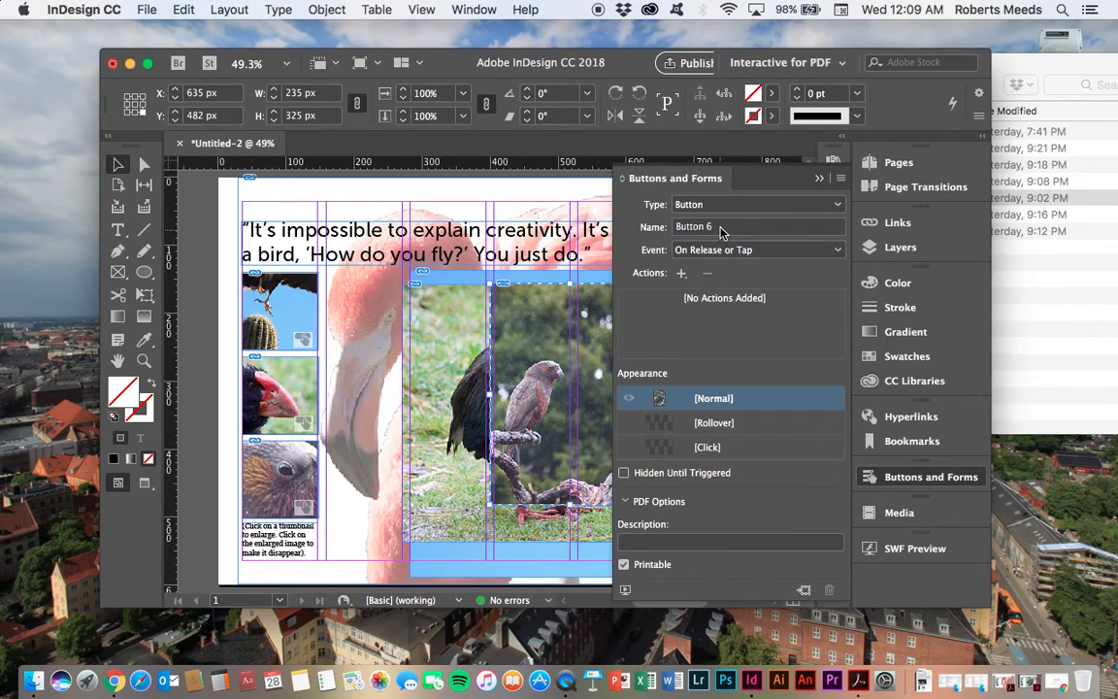
left_click(652, 229)
type("3")
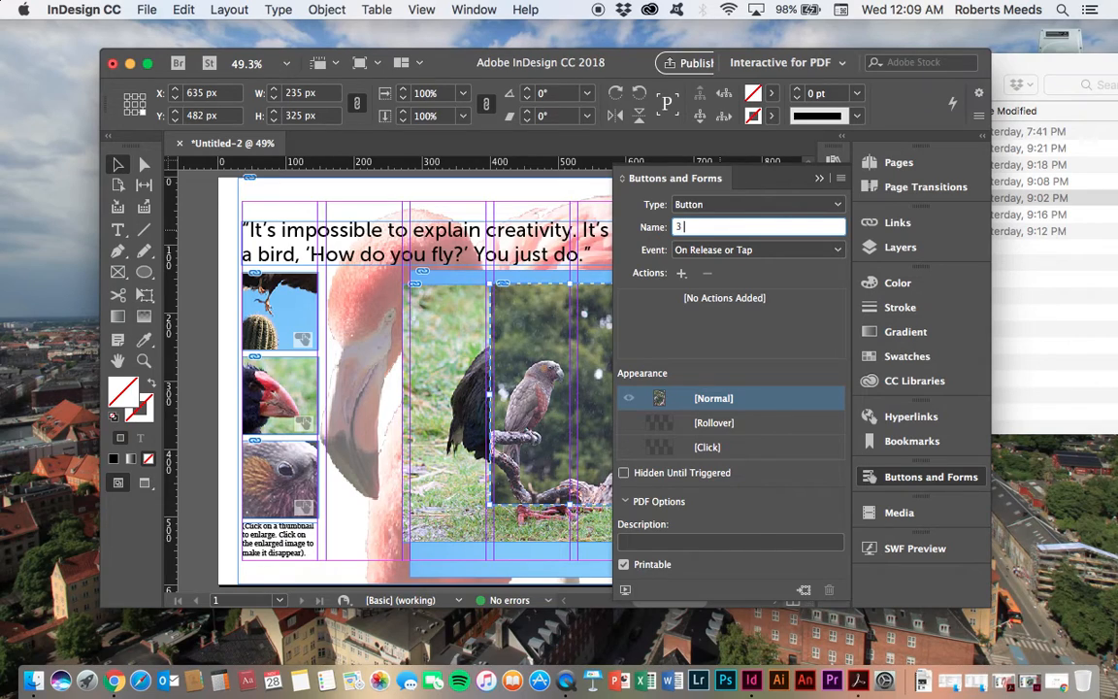
type(" big")
key("Return")
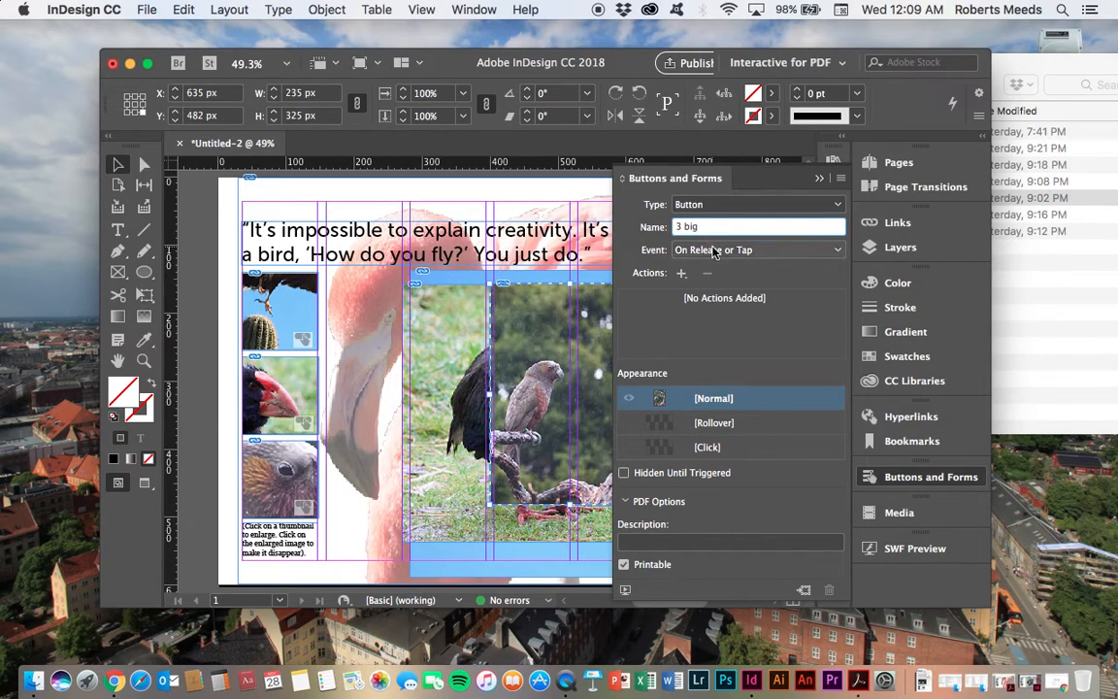
left_click(713, 250)
left_click(713, 288)
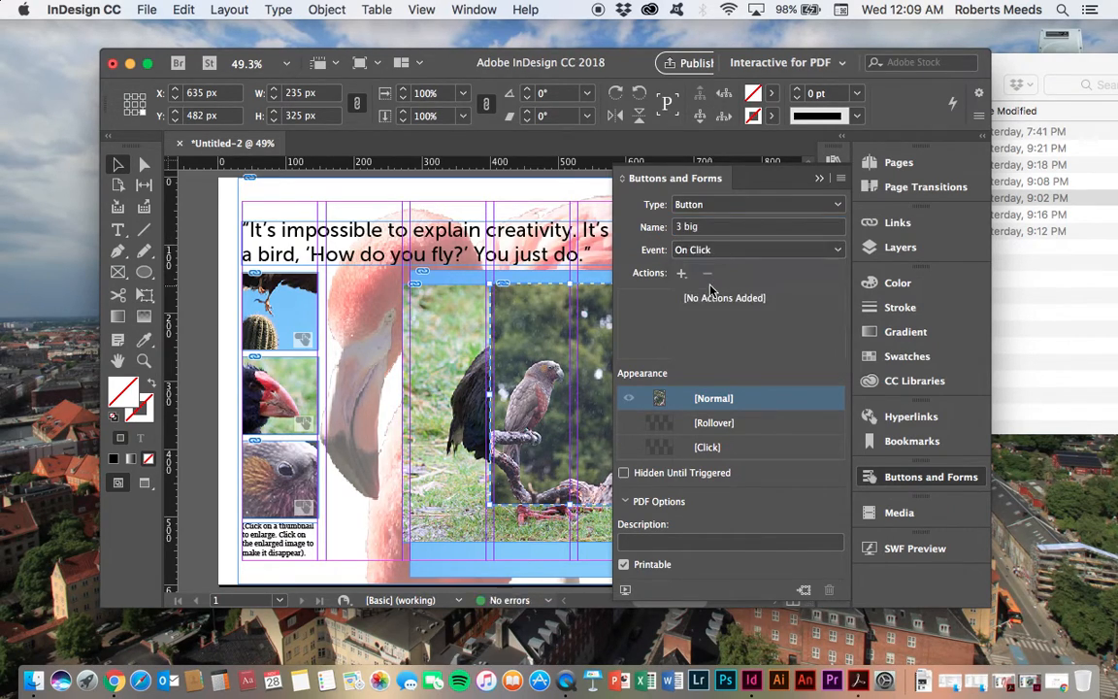
left_click(624, 474)
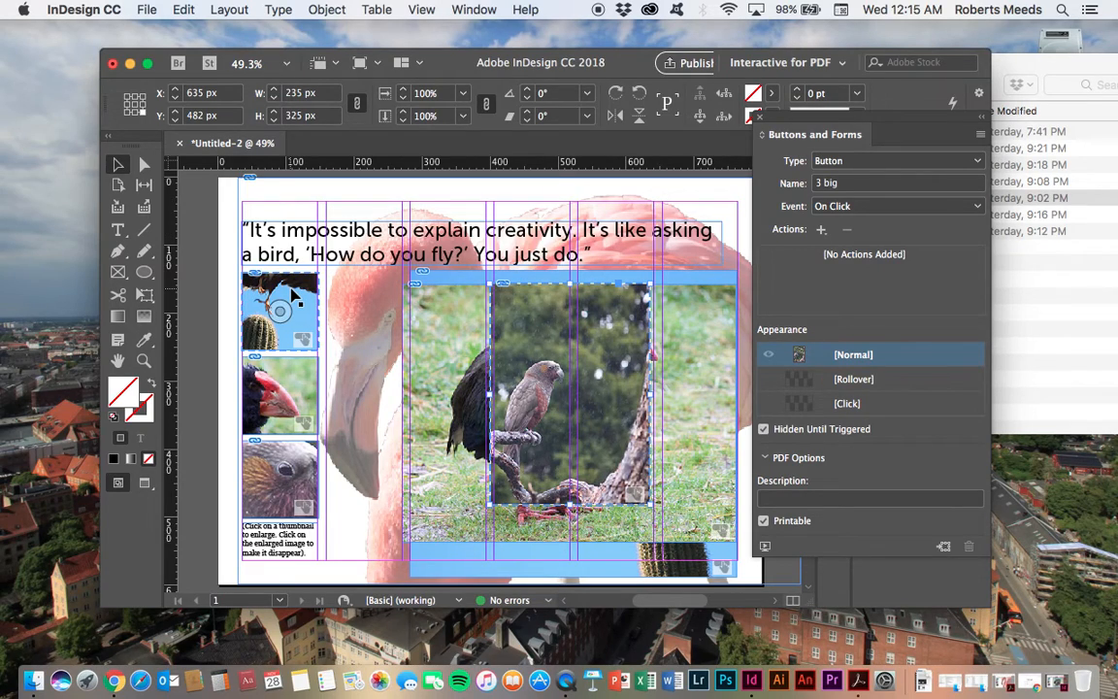
Select the uppermost thumbnail, view the spread in an enlarged EPUB interactivity preview, and close the preview.
left_click(291, 296)
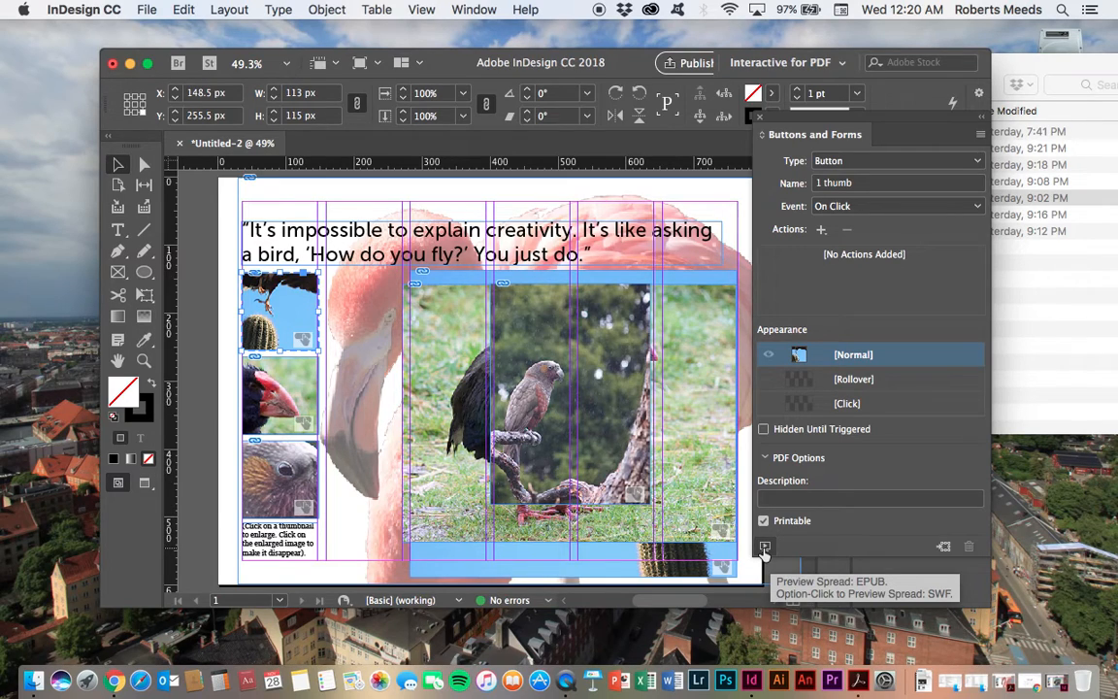
left_click(766, 548)
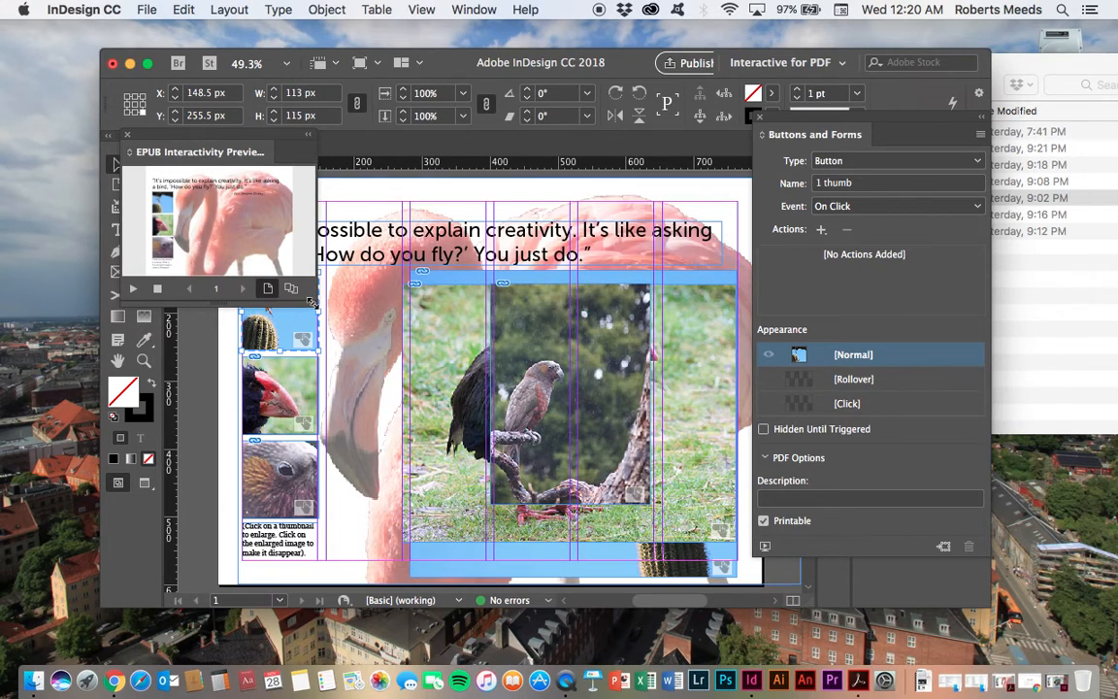
left_click_drag(311, 302, 453, 427)
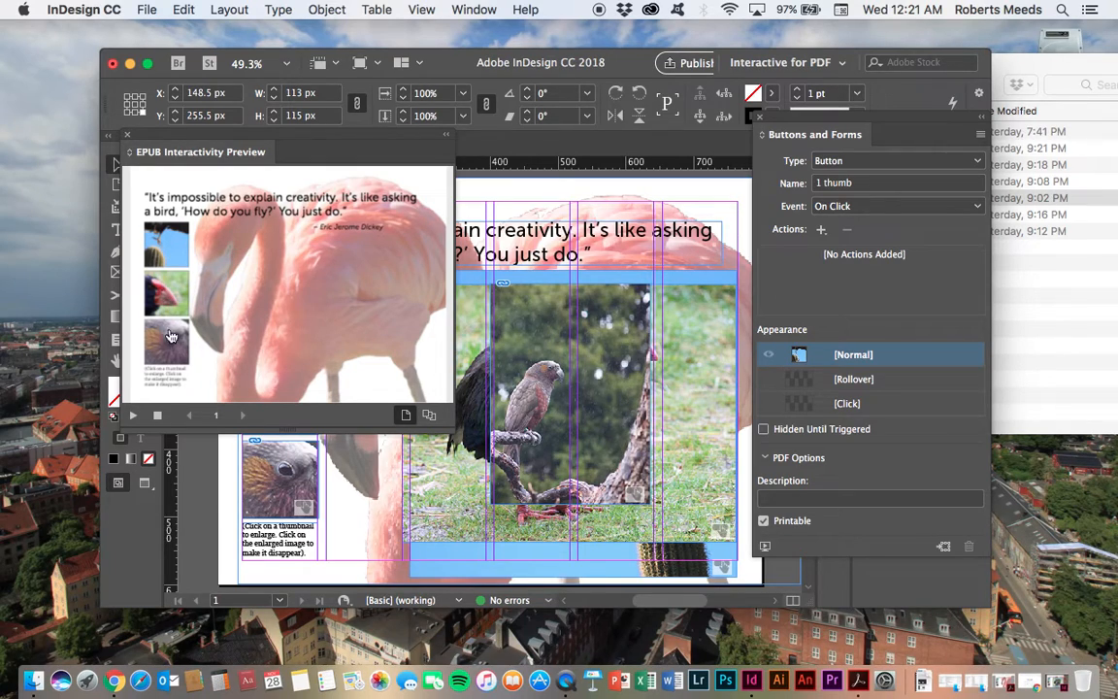
left_click(128, 136)
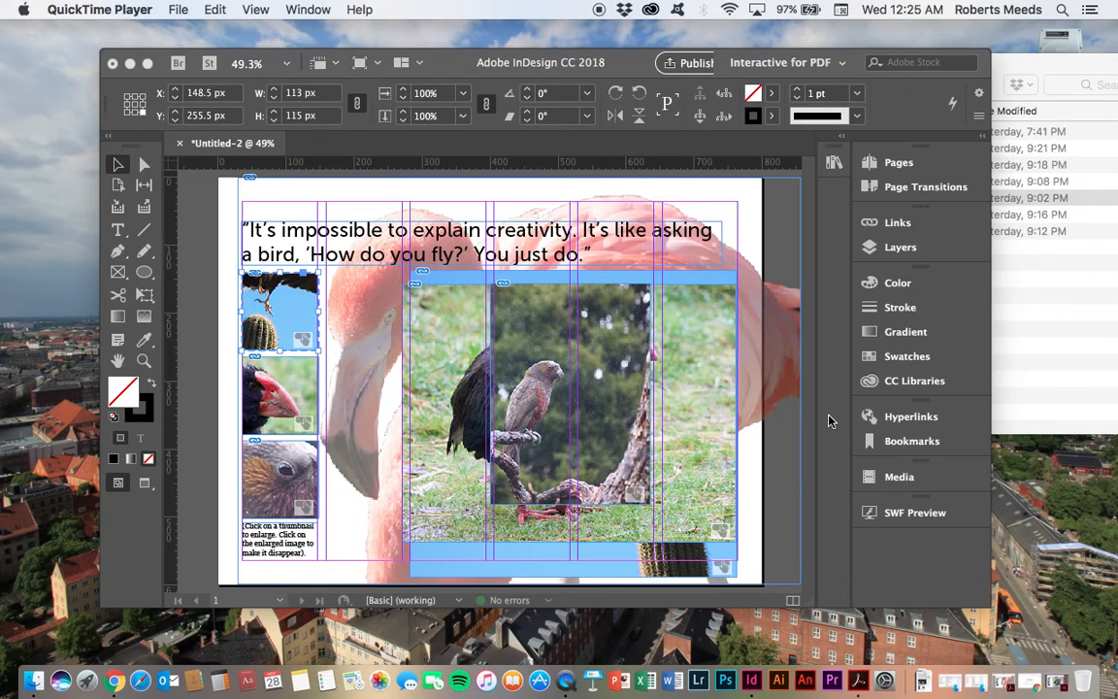
Add a Show/Hide Buttons and Forms action to the uppermost thumbnail button, "1 thumb".
left_click(829, 420)
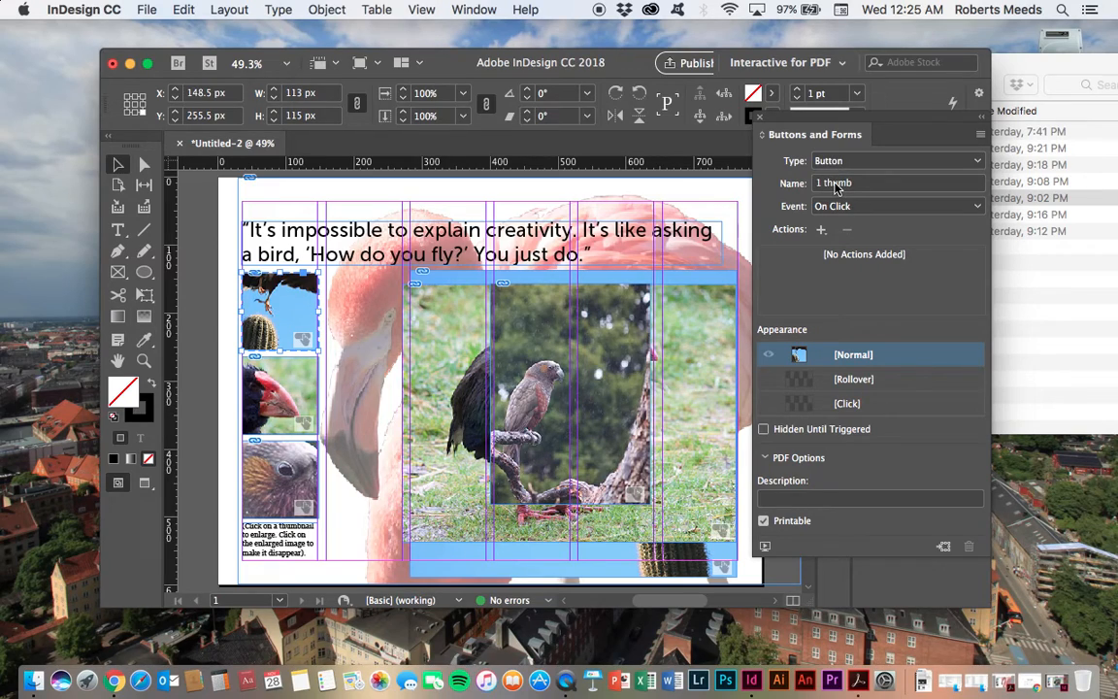
left_click(820, 231)
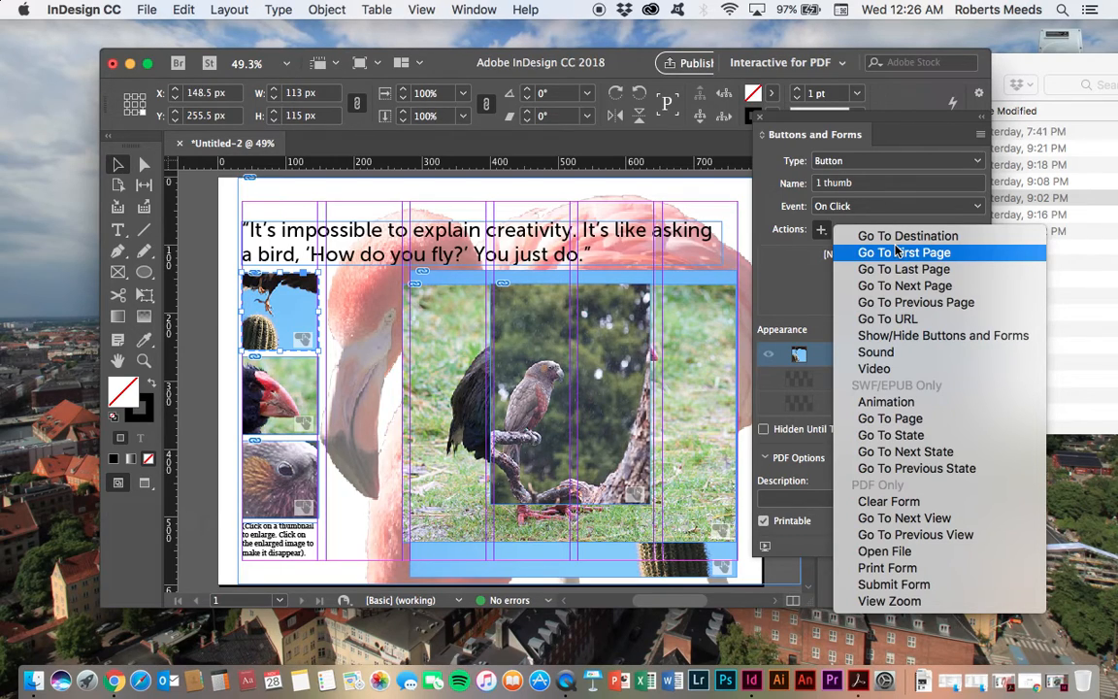
left_click(885, 335)
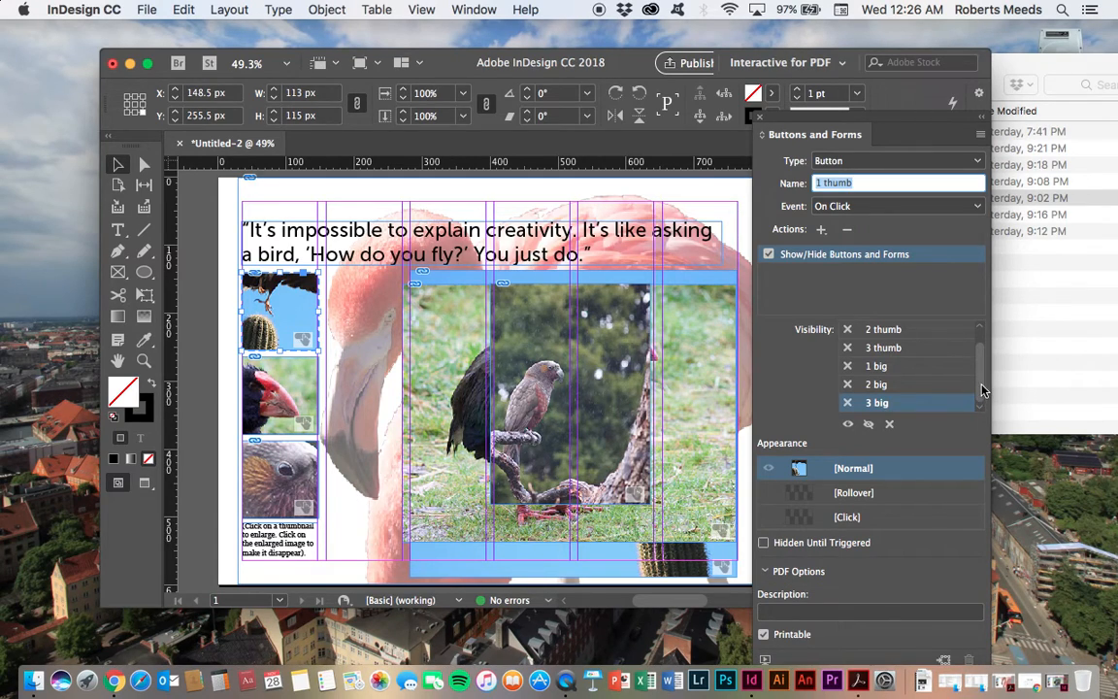
Set the "1 big" button to Show in the visibility list of the "1 thumb" action.
left_click_drag(978, 387, 976, 352)
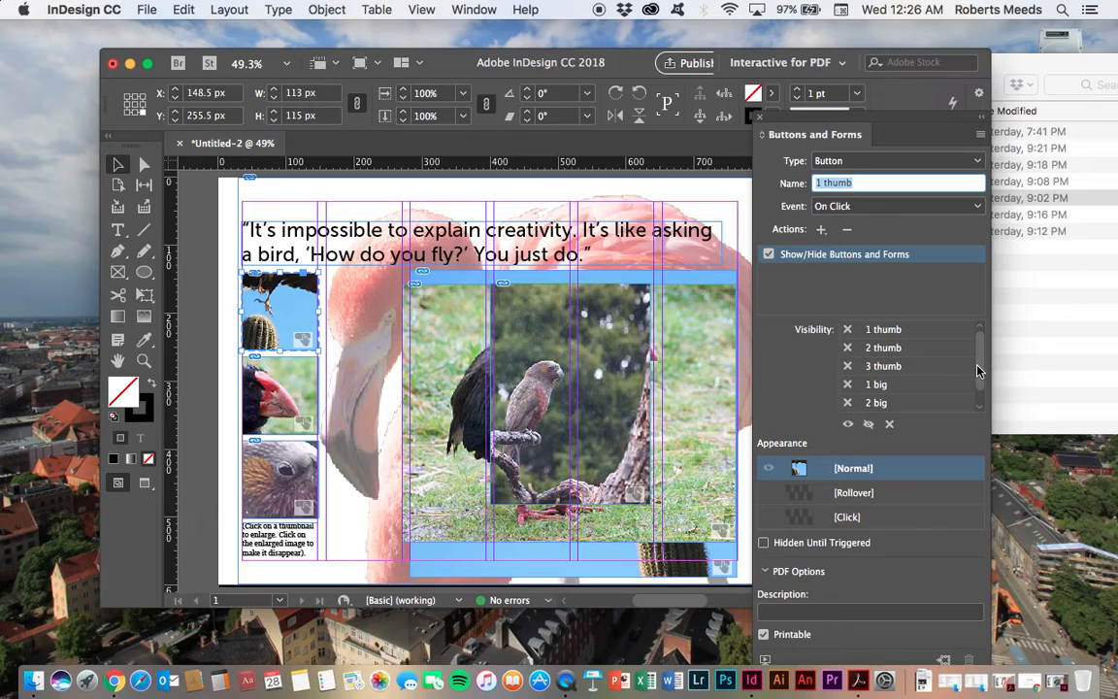
left_click_drag(978, 371, 978, 392)
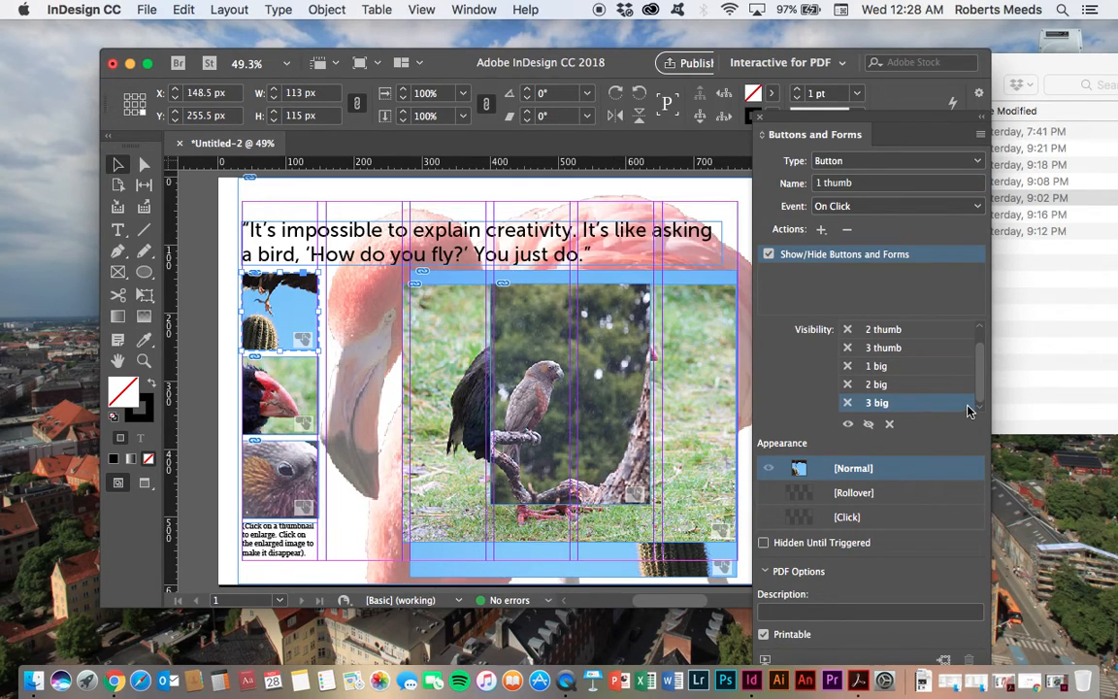
left_click_drag(982, 393, 982, 352)
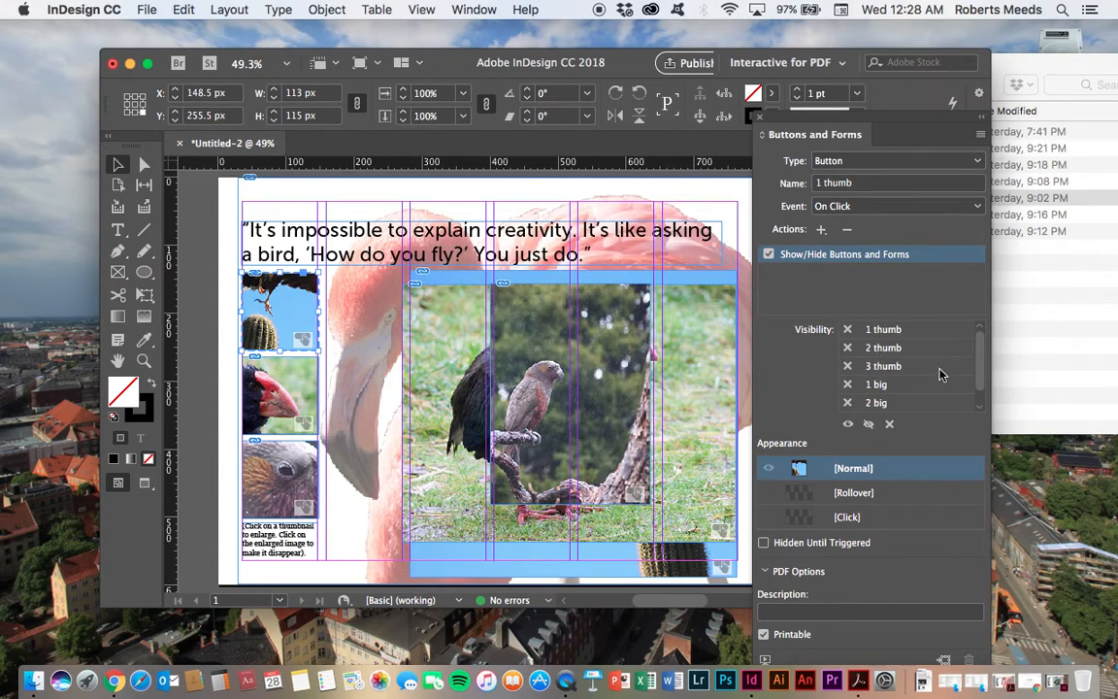
left_click_drag(982, 360, 982, 374)
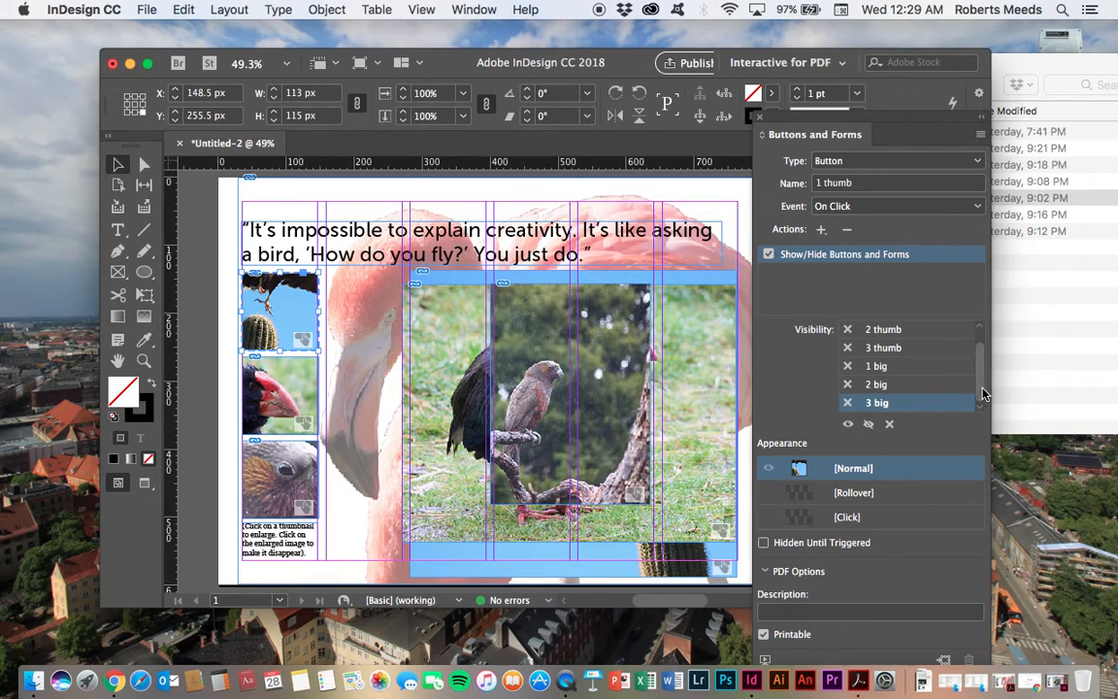
left_click_drag(981, 392, 984, 353)
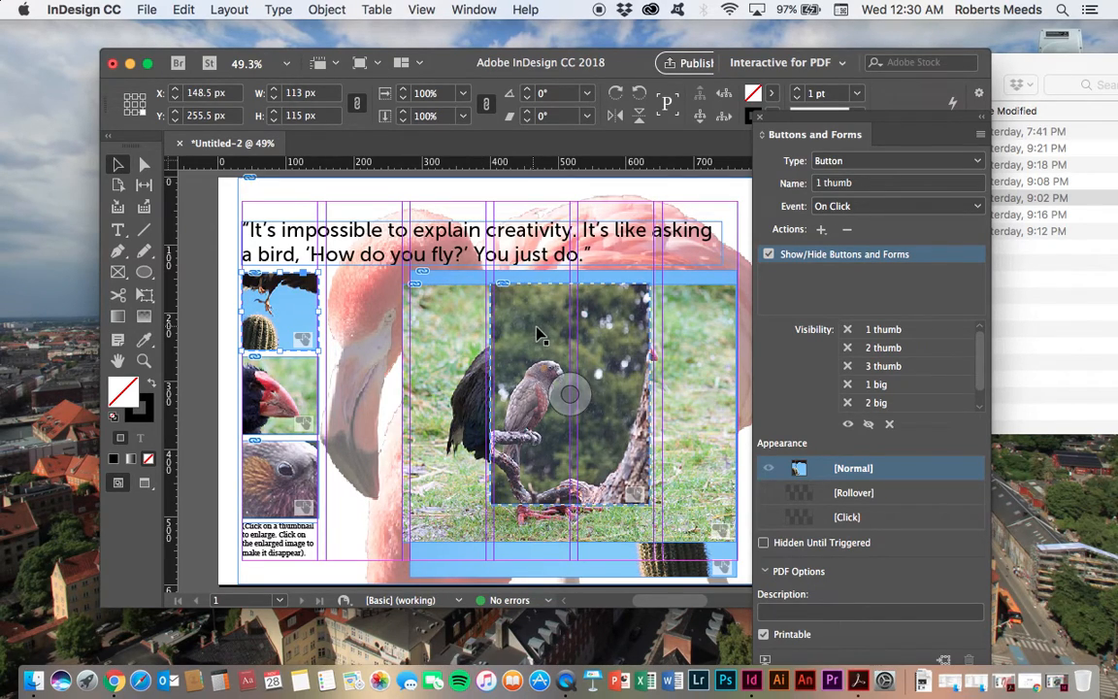
left_click_drag(980, 349, 980, 398)
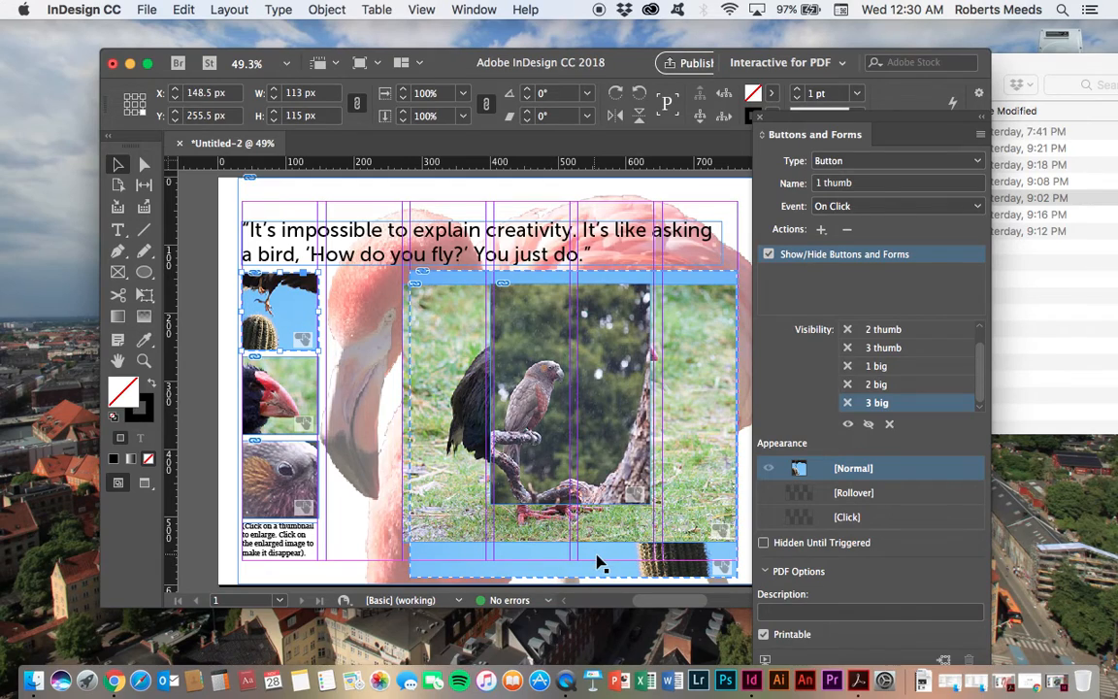
left_click(904, 368)
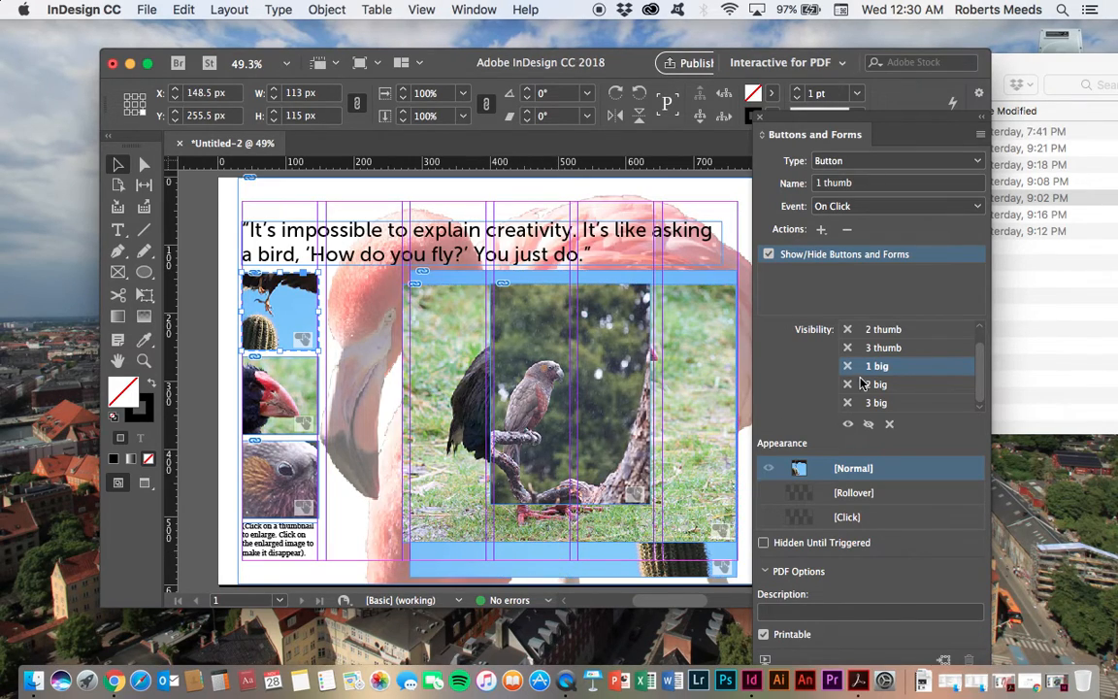
left_click(846, 426)
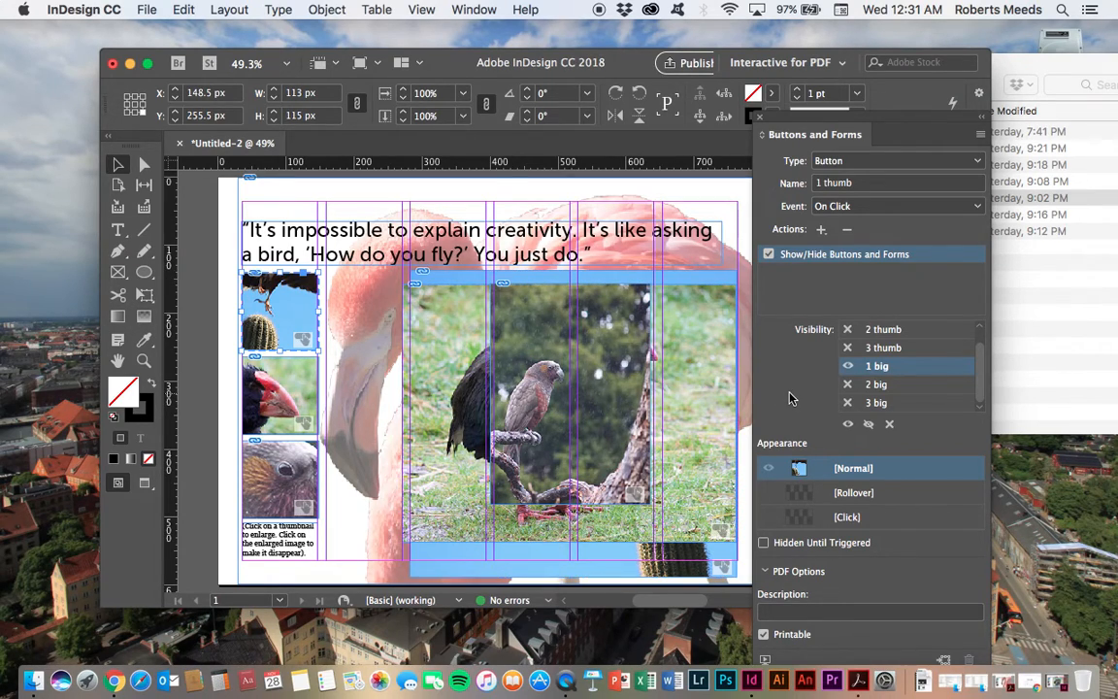
Give the middle thumbnail button, "2 thumb", a Show/Hide Buttons and Forms action that shows "2 big".
left_click(287, 378)
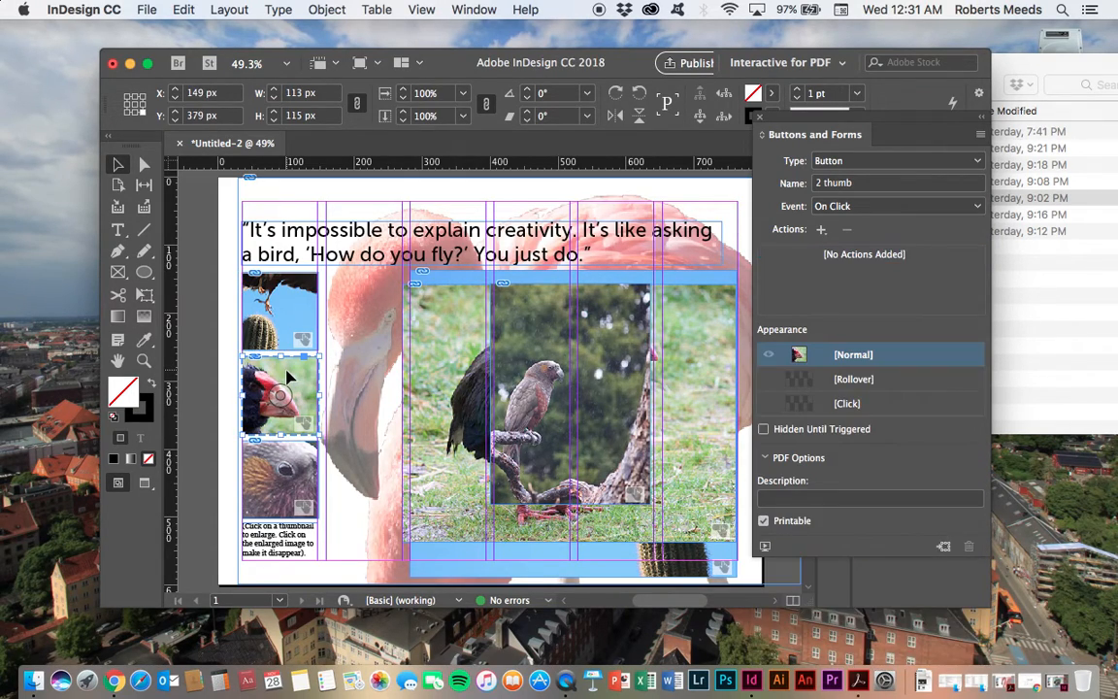
left_click(820, 231)
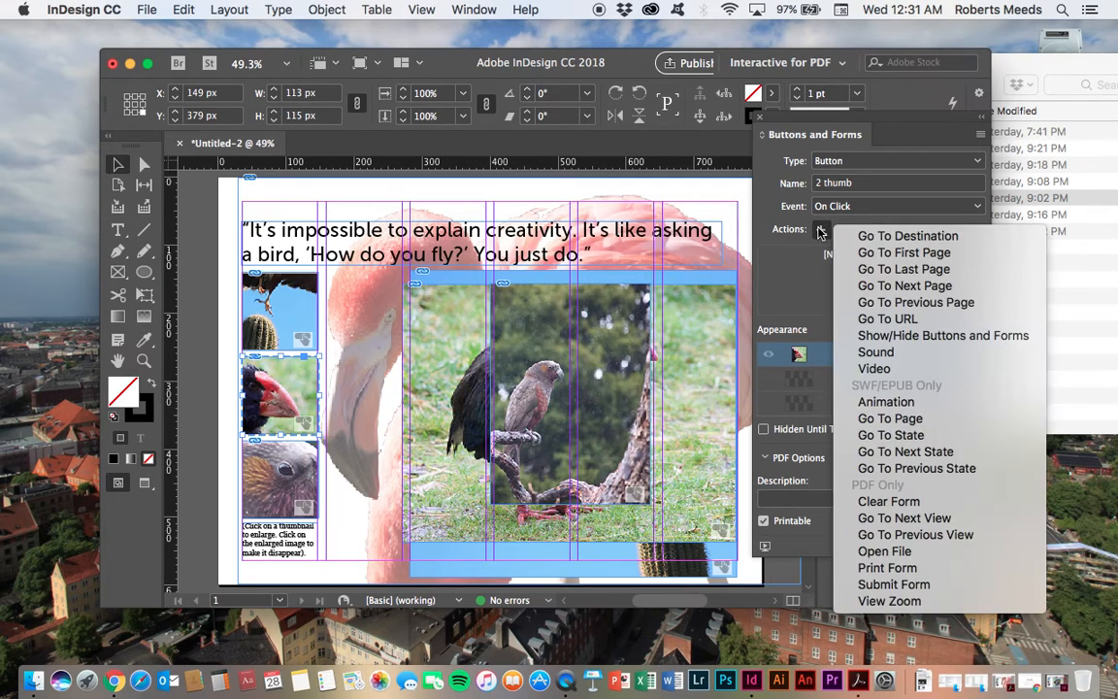
left_click(923, 336)
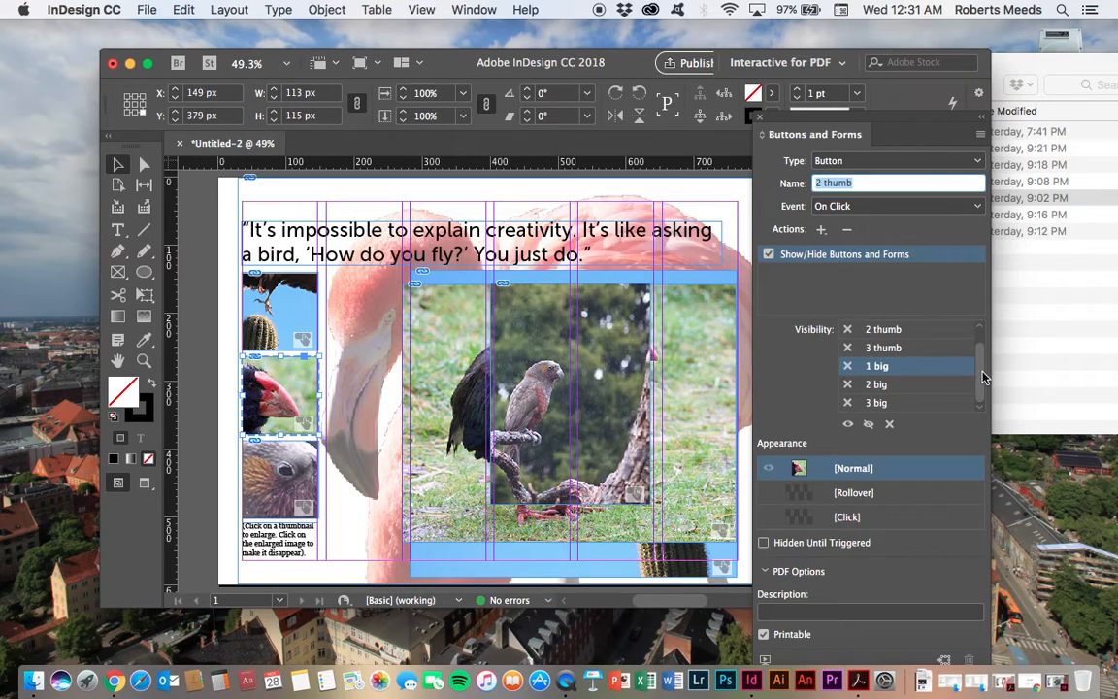
scroll(888, 340, "up", 1)
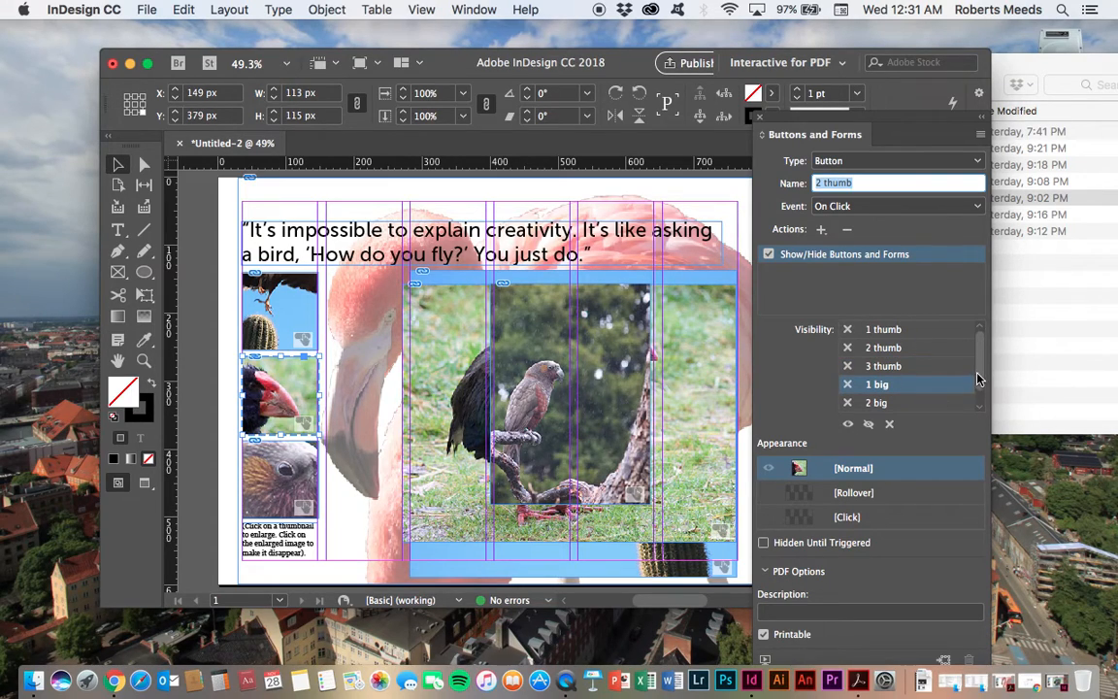
scroll(979, 383, "down", 1)
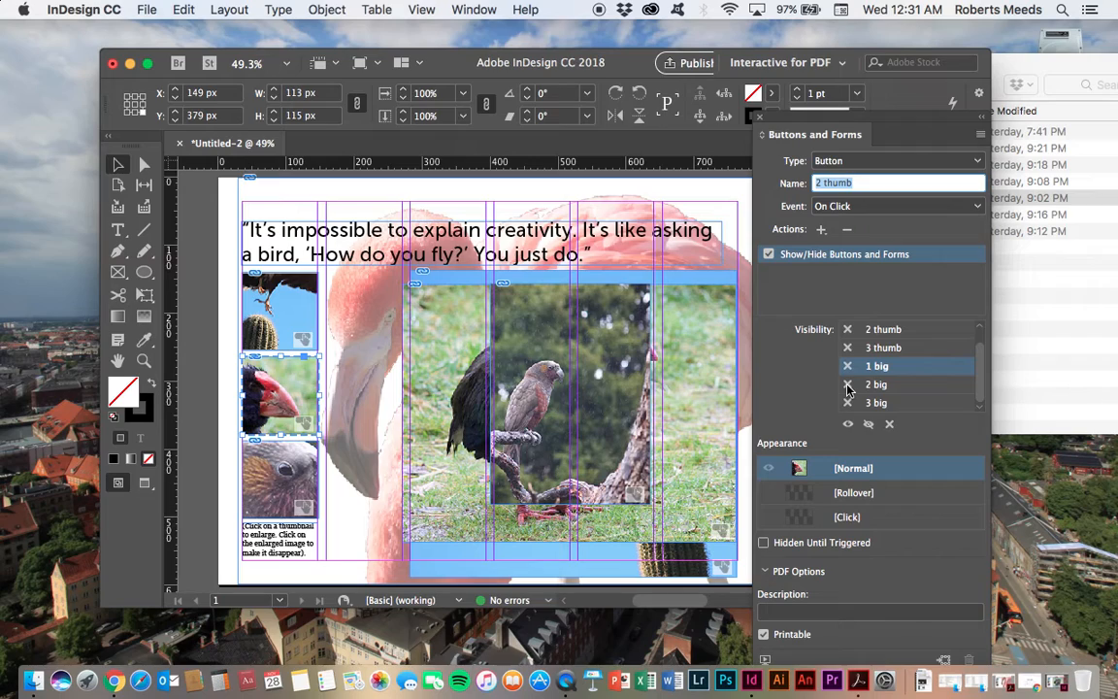
left_click(878, 385)
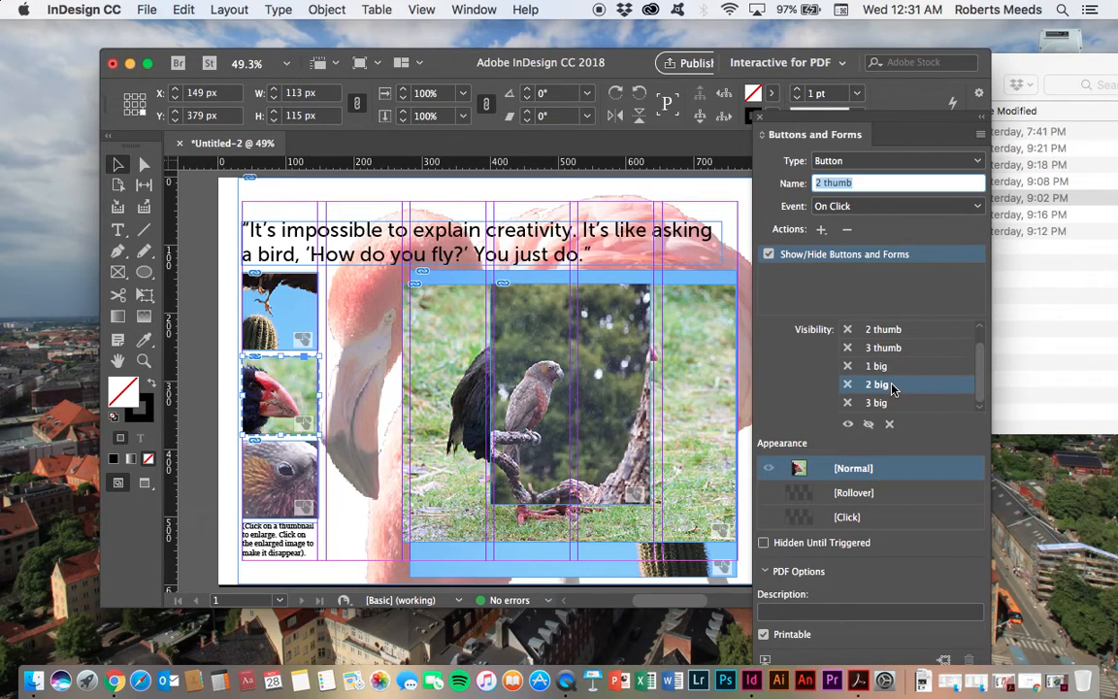
left_click(848, 425)
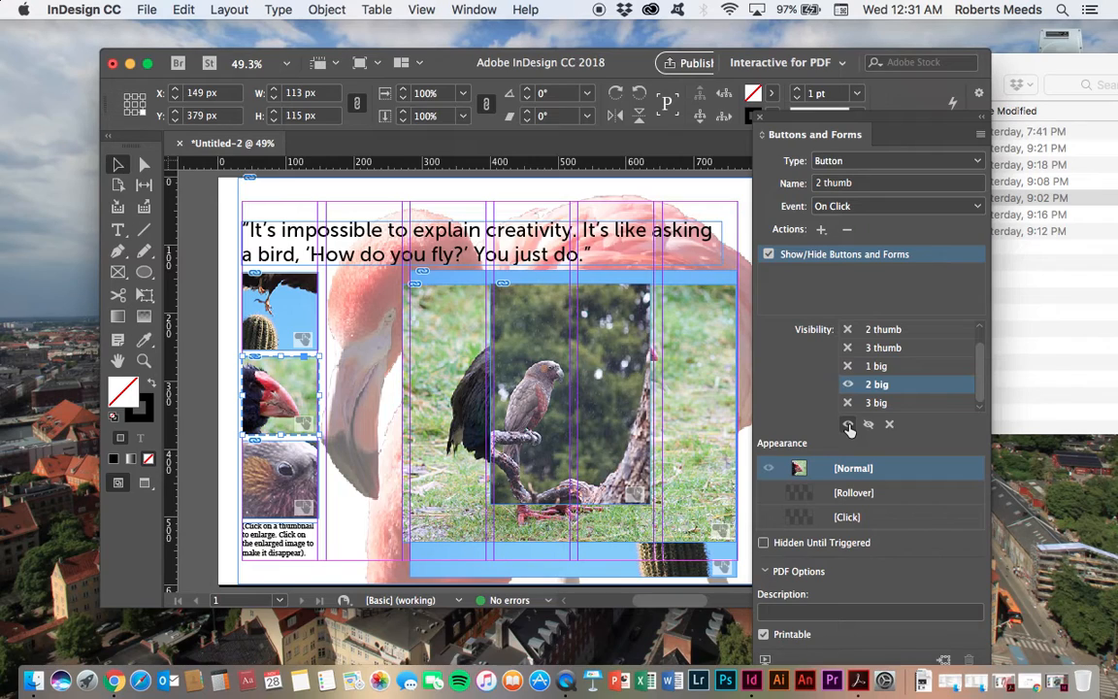
Give the lowest thumbnail button, "3 thumb", a Show/Hide Buttons and Forms action that shows "3 big".
left_click(303, 467)
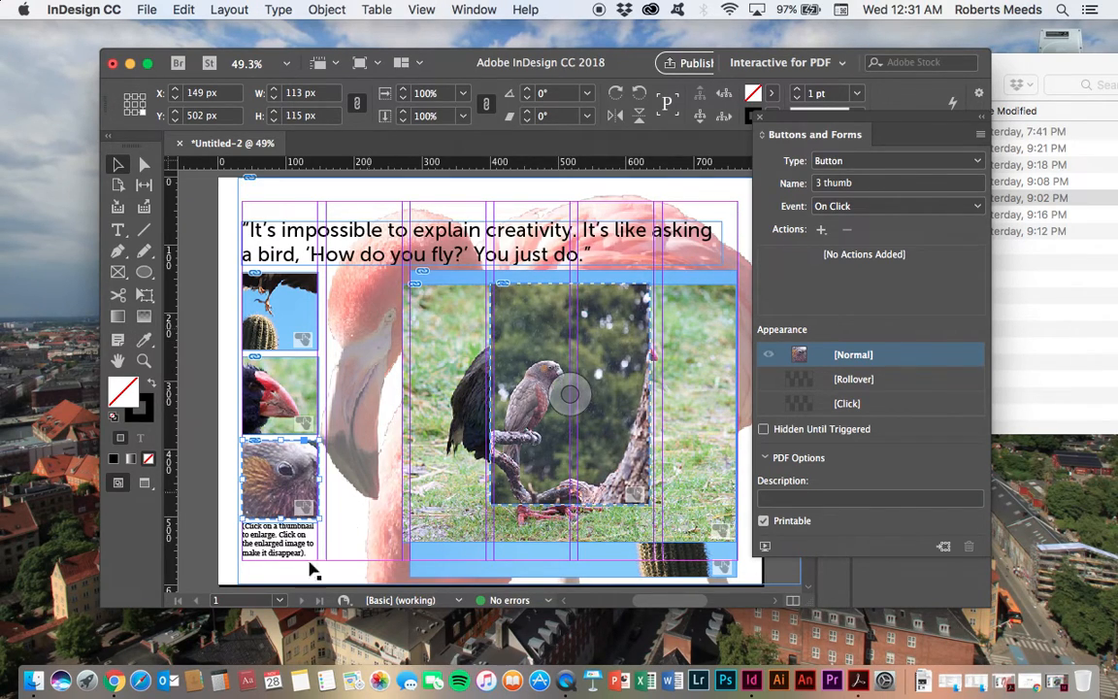
left_click(821, 229)
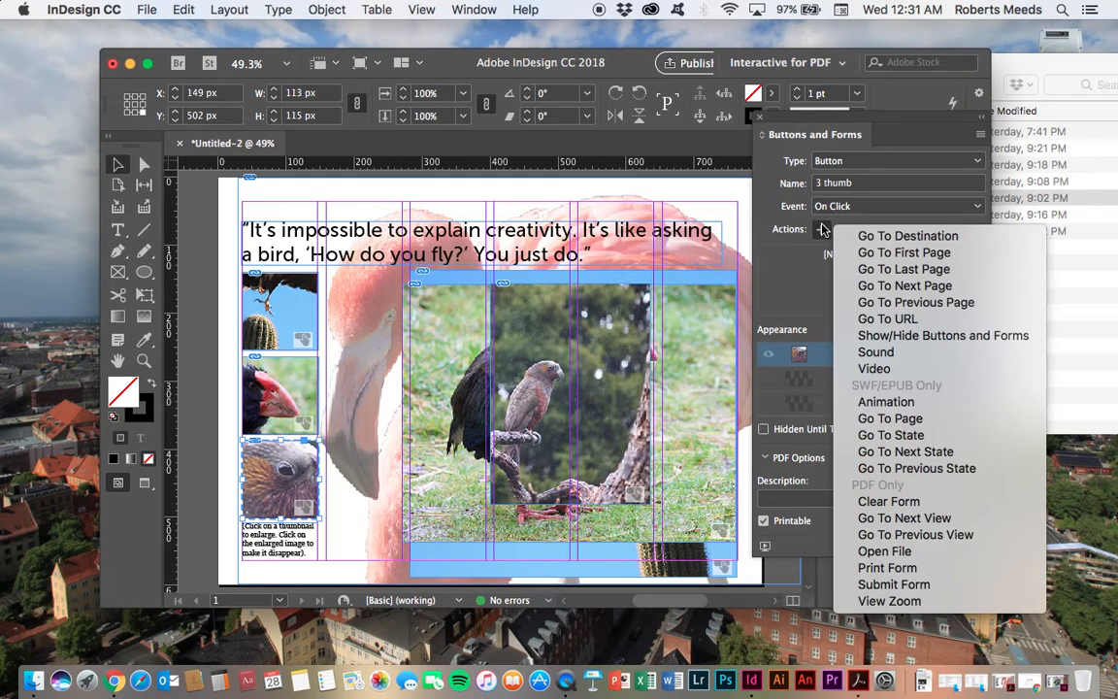
left_click(924, 336)
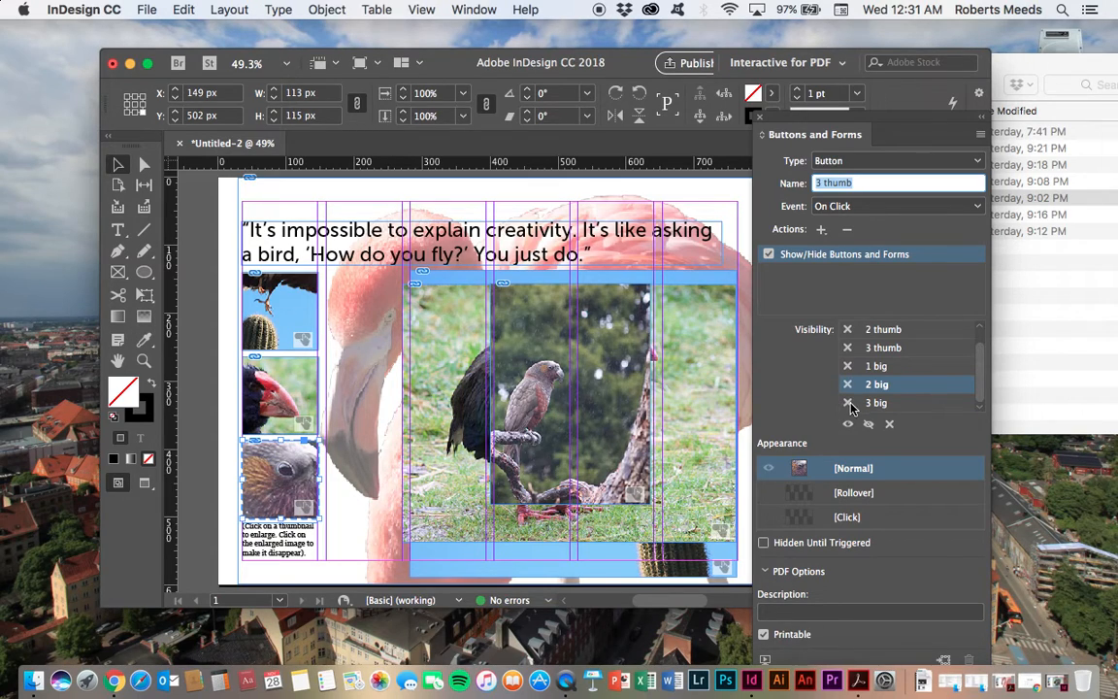
left_click(896, 408)
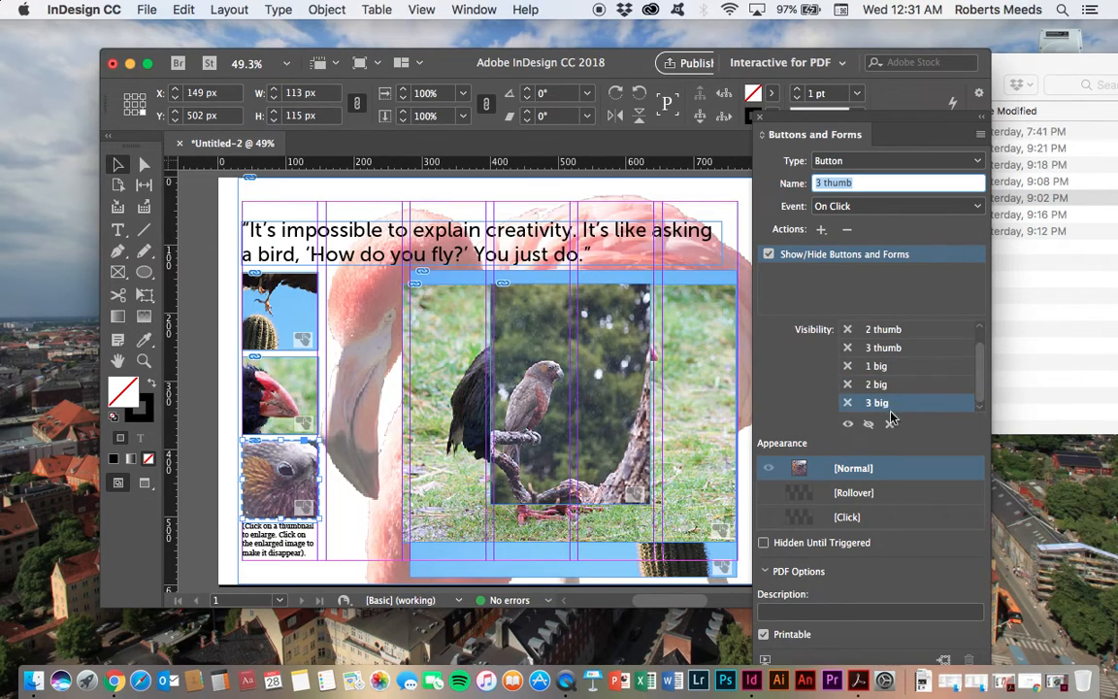
left_click(849, 426)
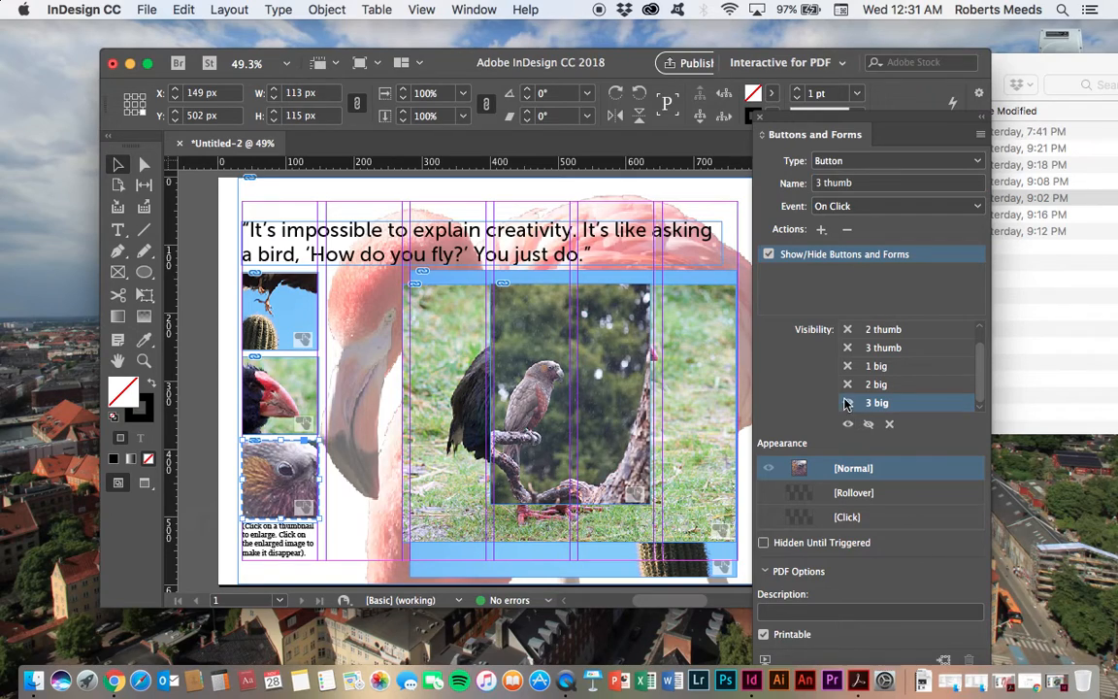
scroll(982, 388, "up", 1)
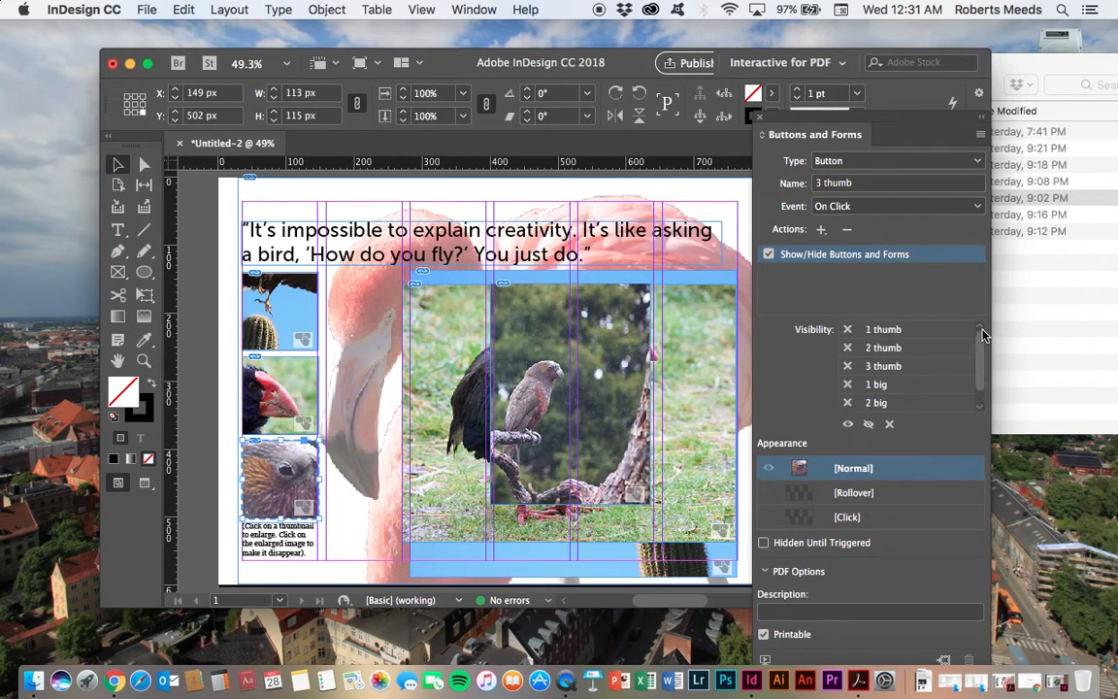
Review the Show/Hide visibility lists of the "2 thumb" and "1 thumb" buttons.
left_click(278, 389)
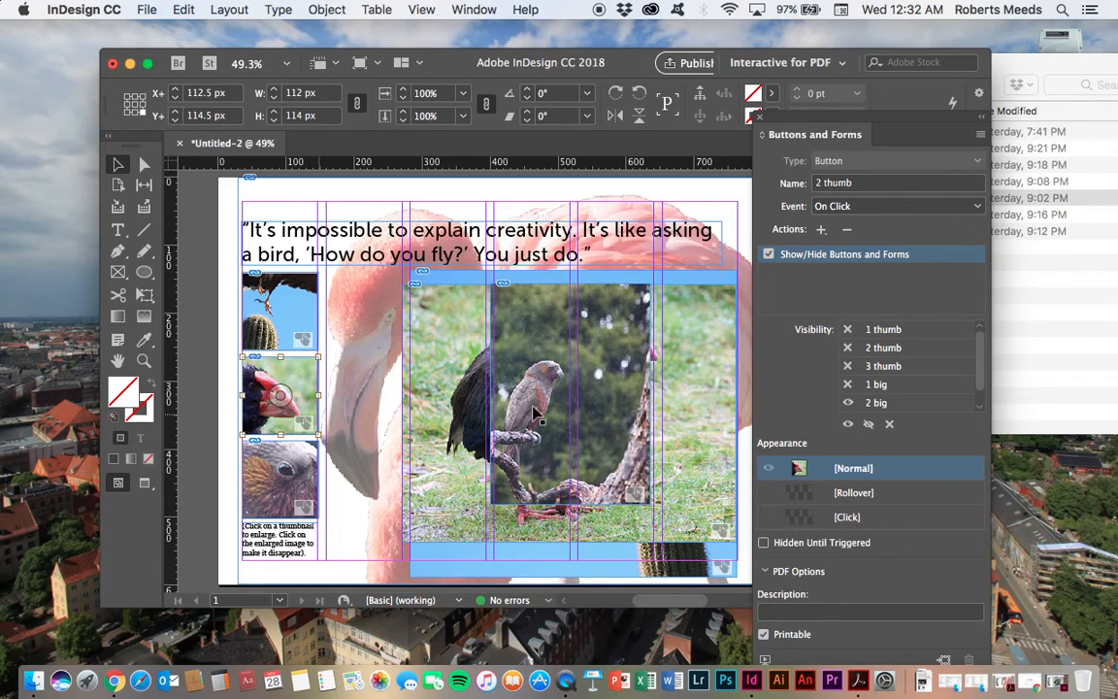
scroll(980, 379, "down", 1)
left_click(848, 402)
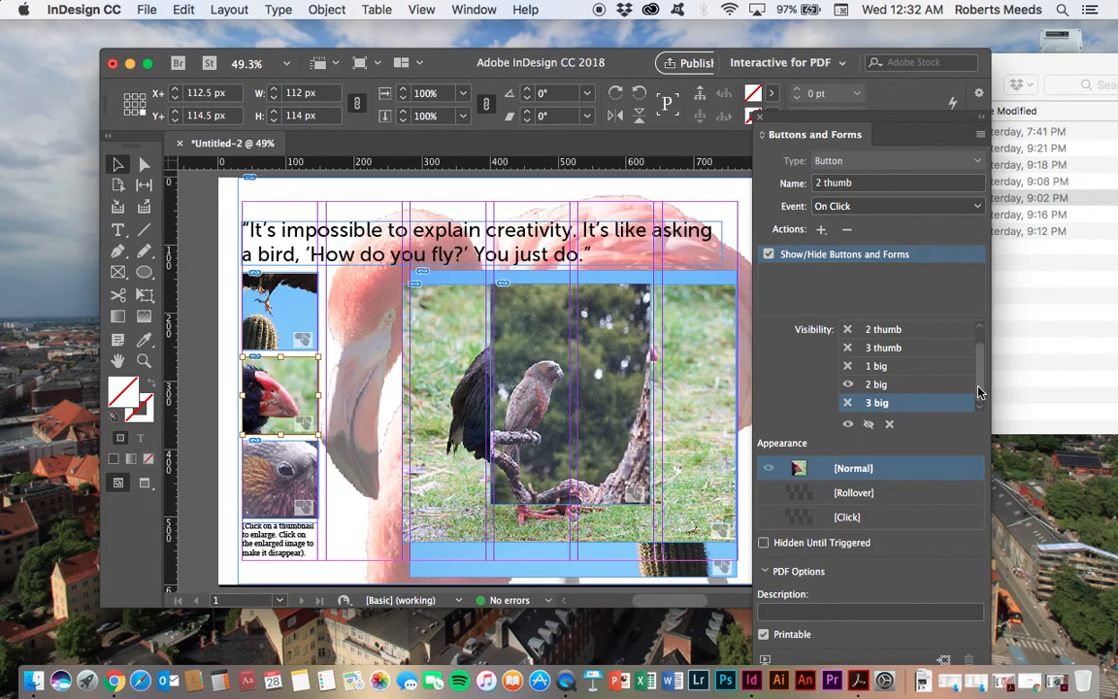
scroll(980, 384, "up", 1)
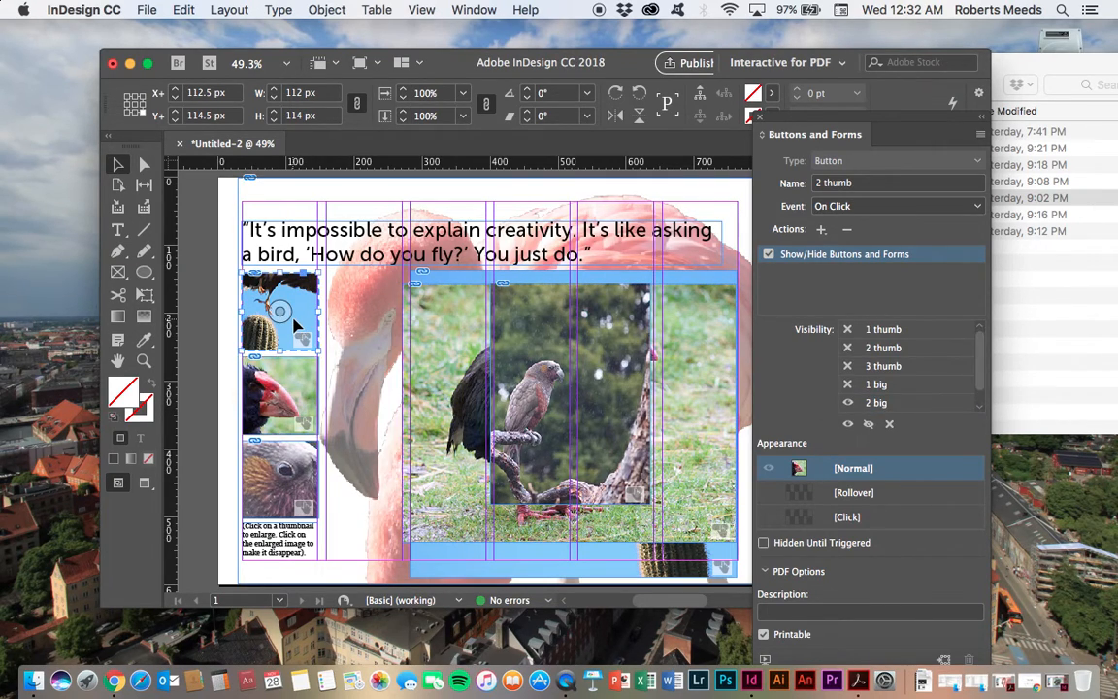
left_click(291, 325)
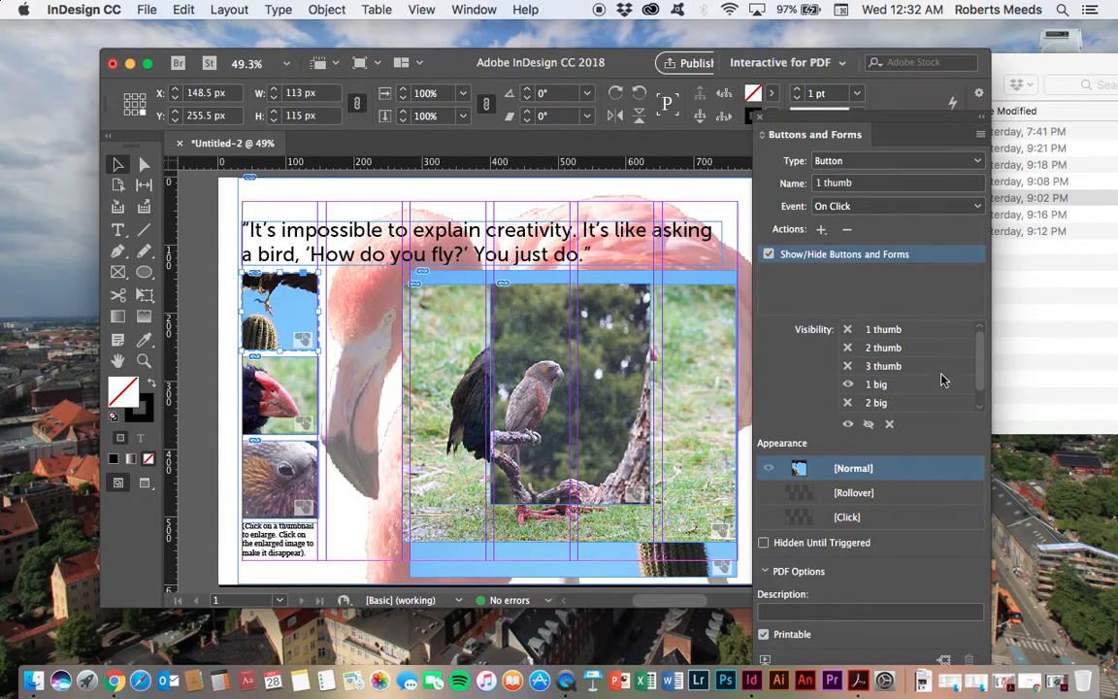
scroll(984, 379, "down", 1)
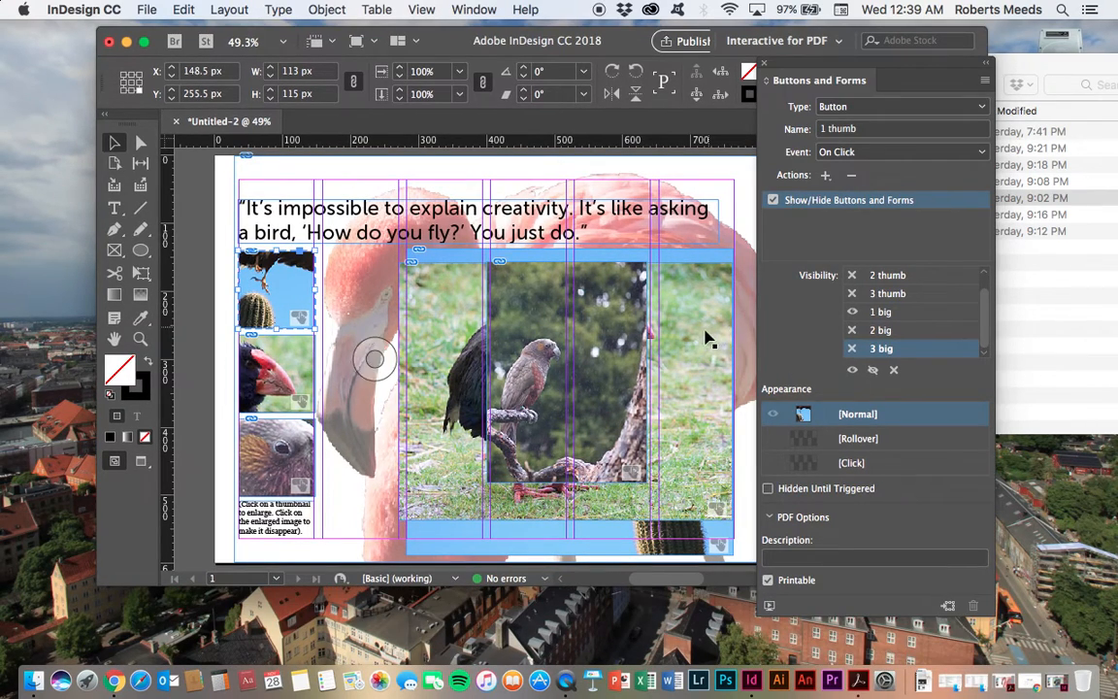
Test the three thumbnail buttons in an enlarged EPUB interactivity preview and close the preview.
left_click(768, 607)
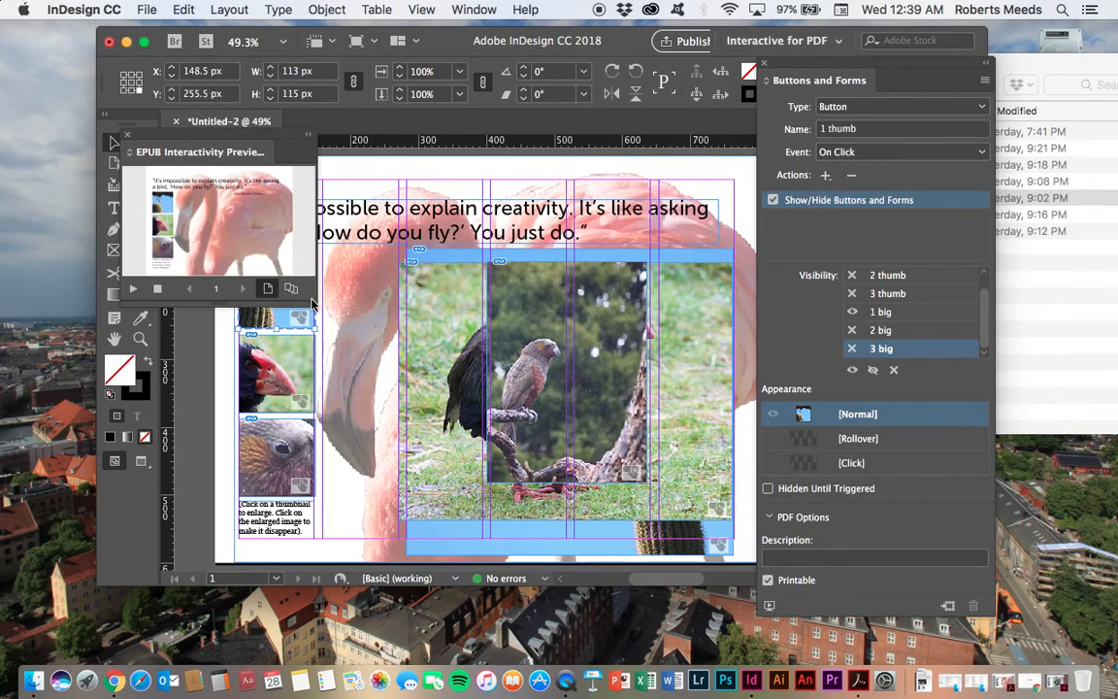
left_click_drag(315, 305, 476, 408)
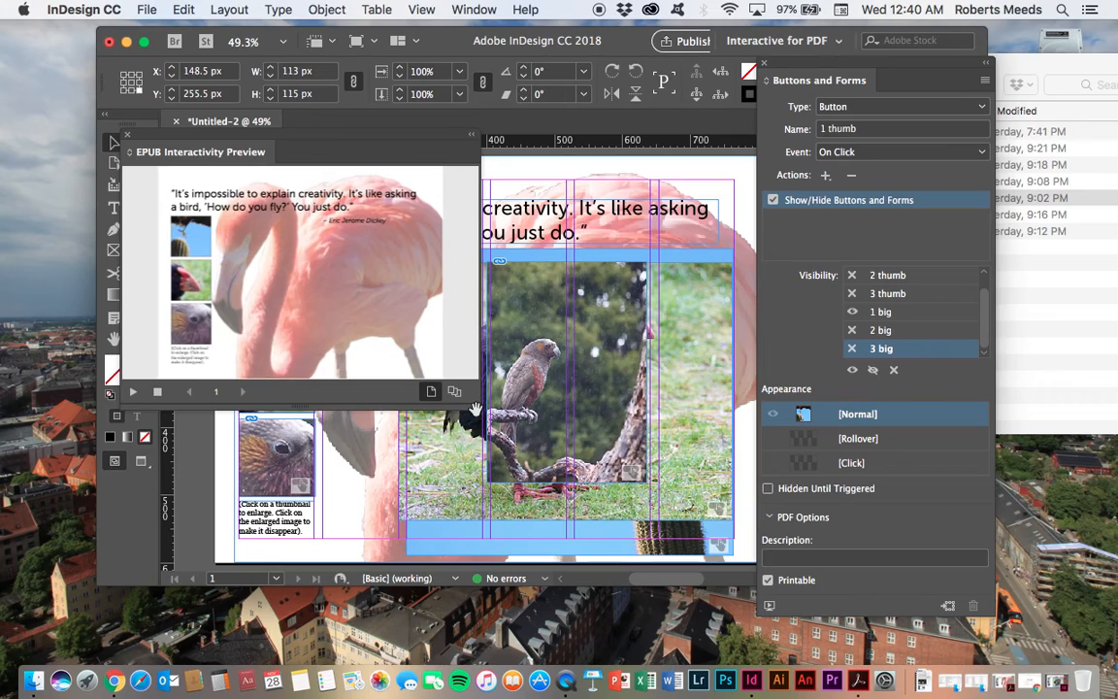
left_click(198, 238)
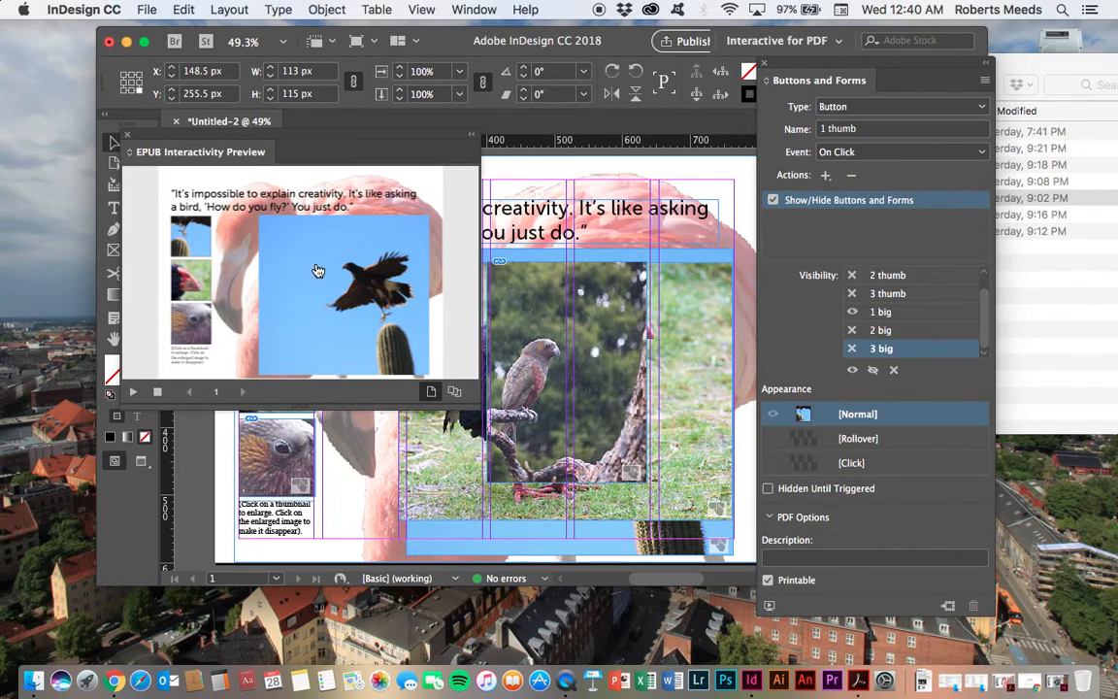
left_click(190, 279)
left_click(190, 335)
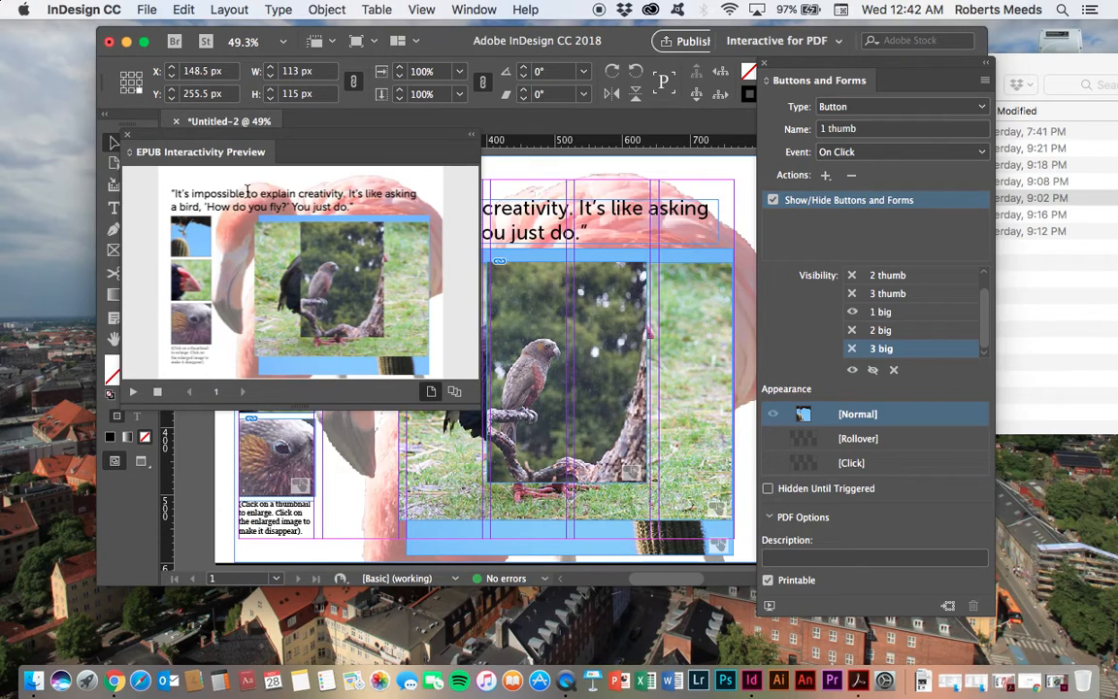
left_click(129, 137)
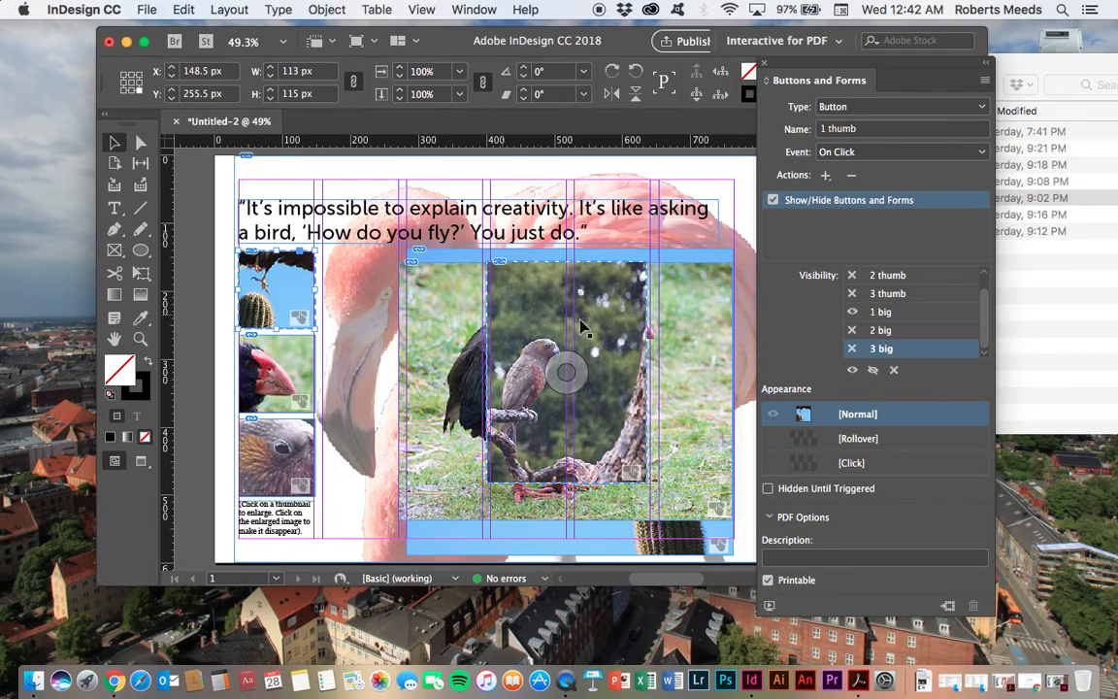
Give the enlarged hawk button, "1 big", a Show/Hide Buttons and Forms action that hides "1 big" itself.
left_click(276, 288)
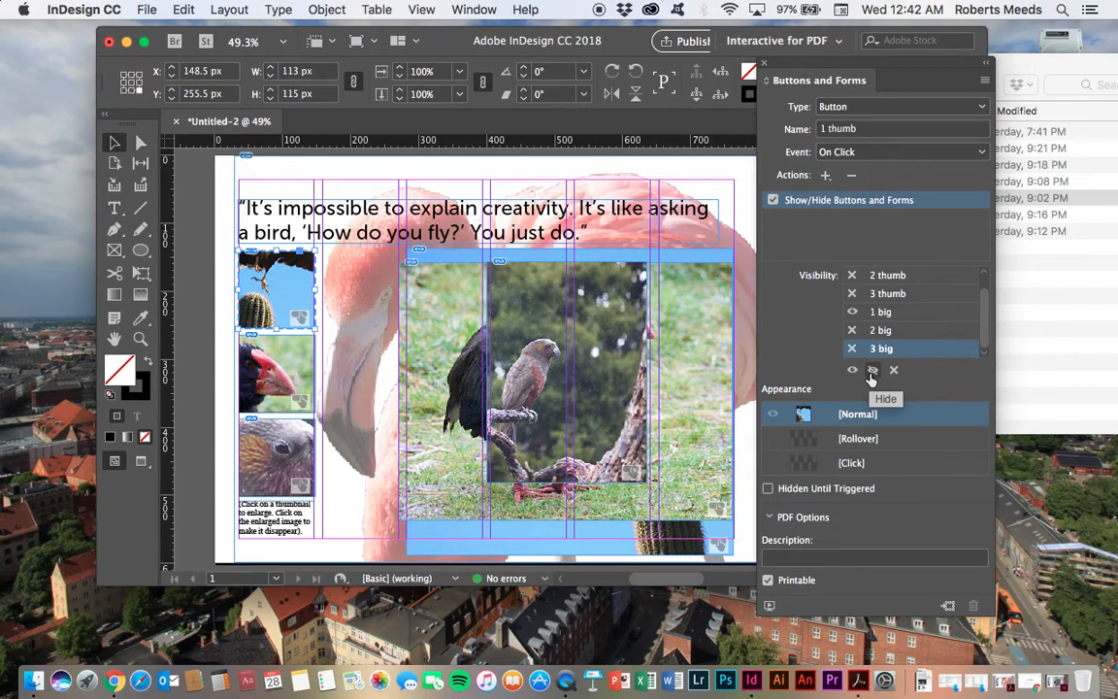
left_click(514, 554)
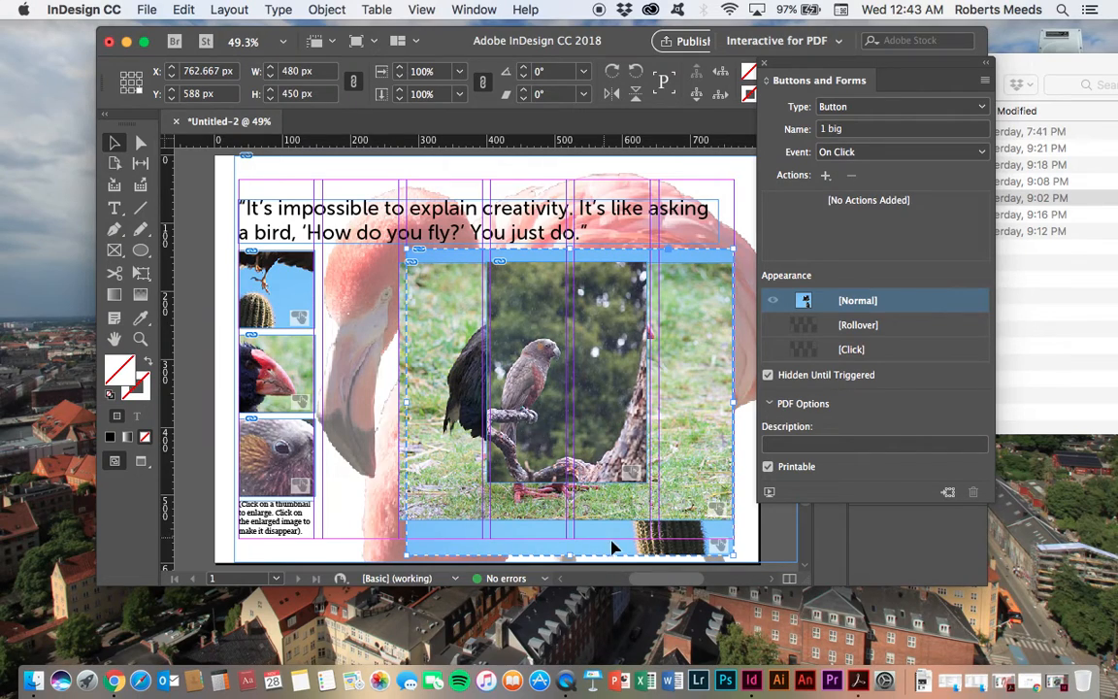
left_click(826, 177)
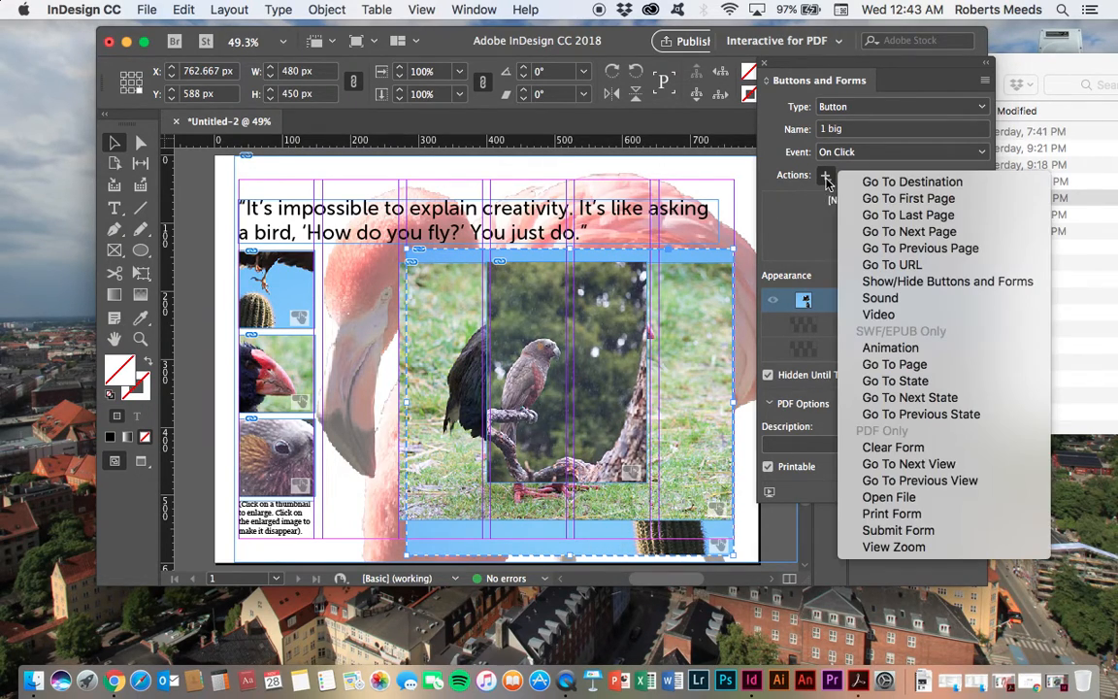
left_click(923, 282)
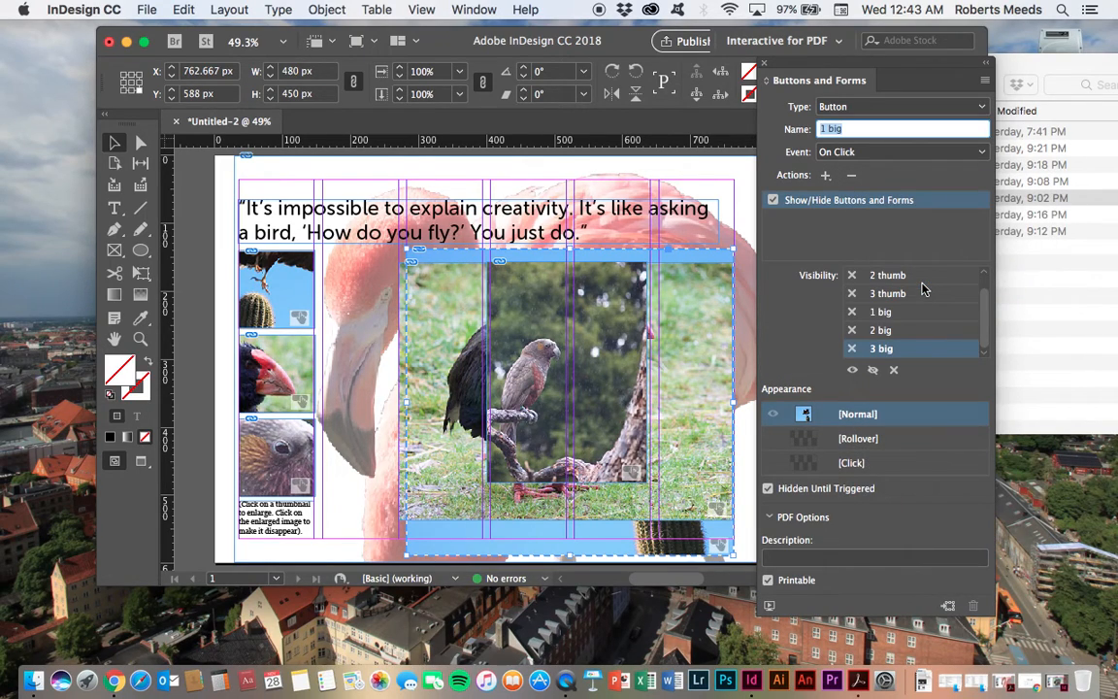
left_click(854, 313)
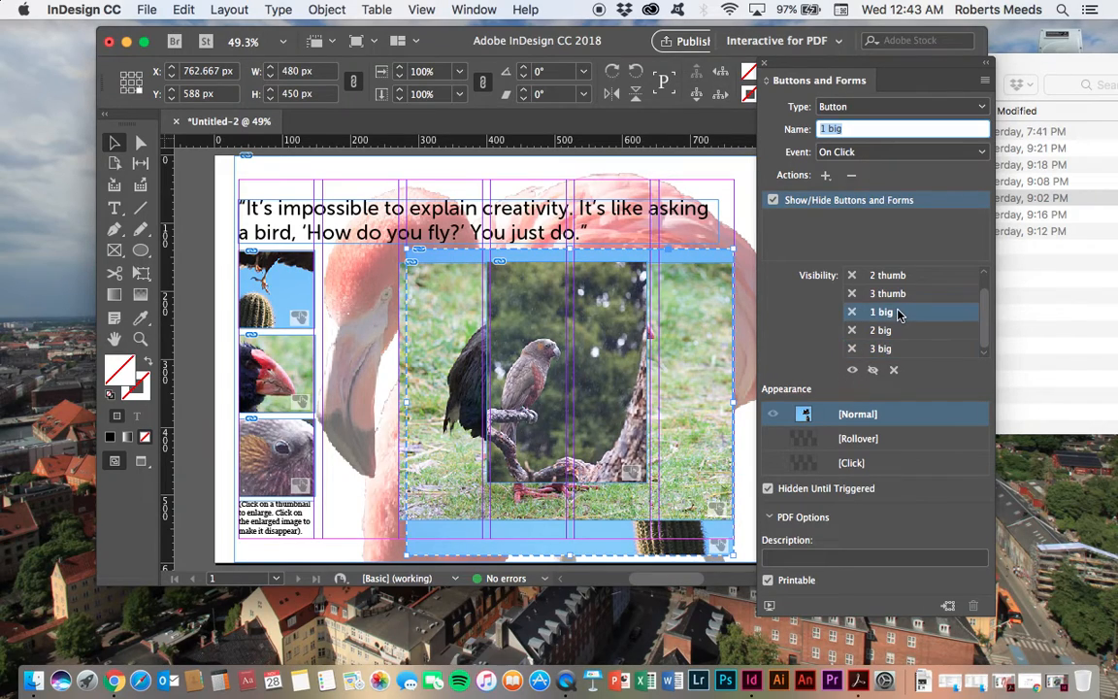
left_click(873, 372)
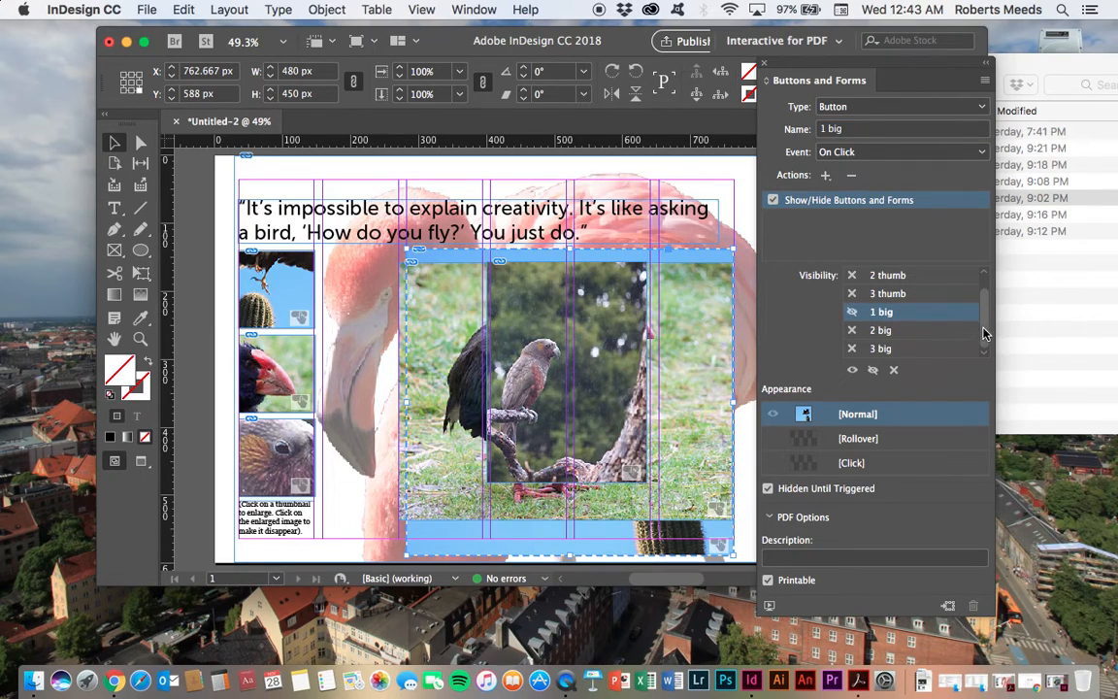
scroll(985, 307, "up", 1)
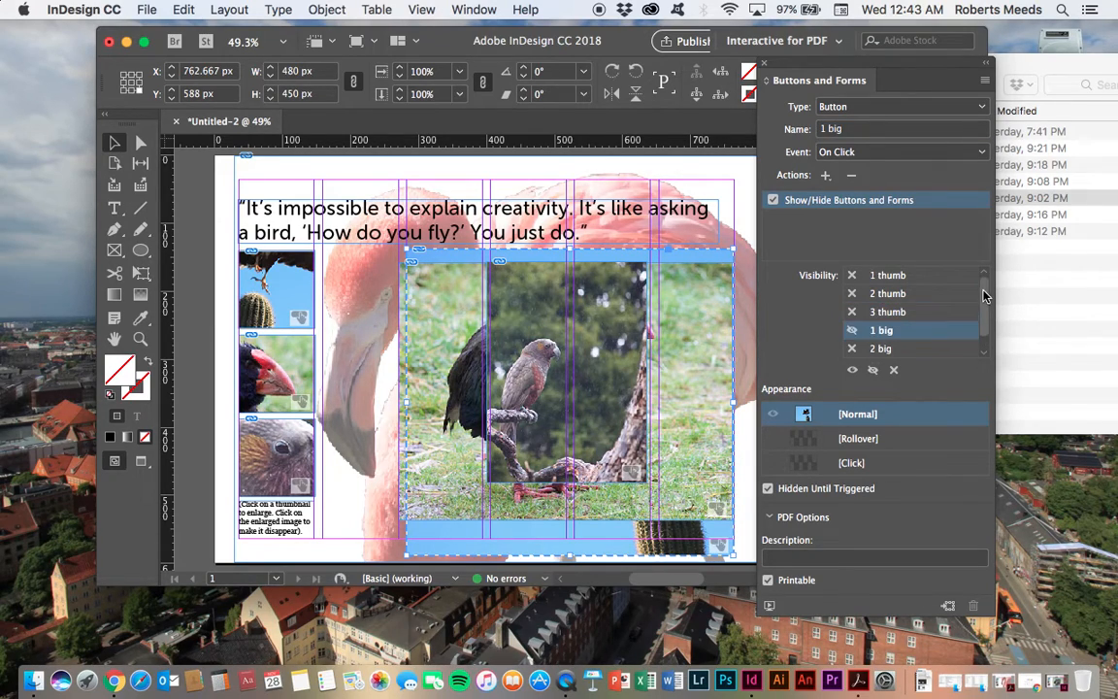
left_click(980, 353)
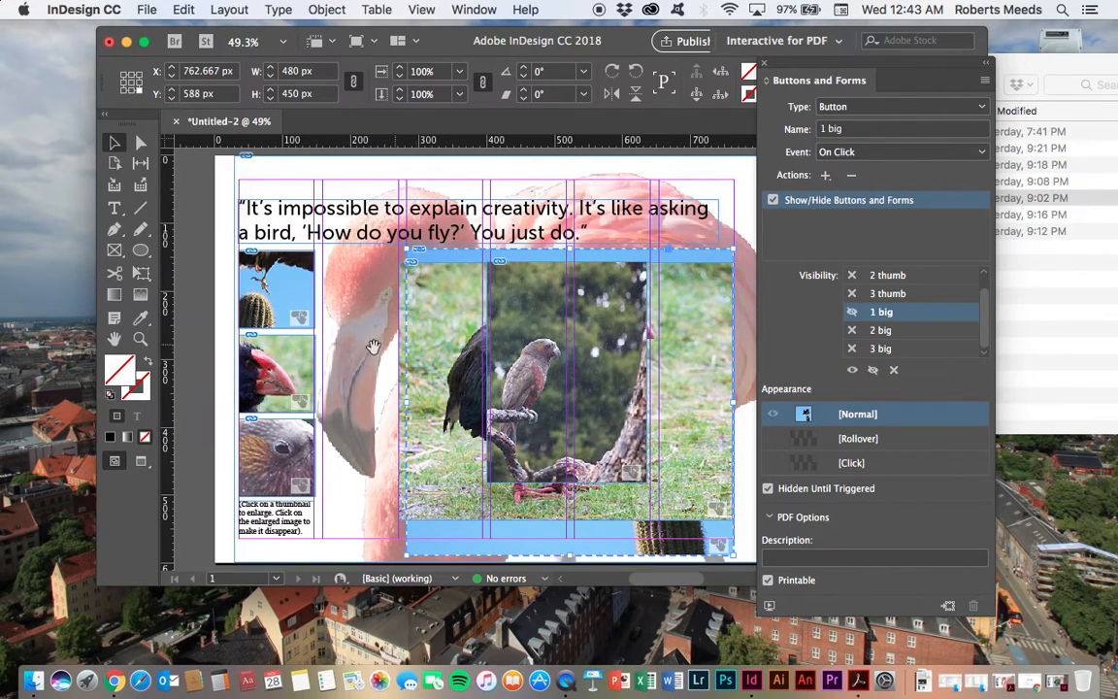
left_click(333, 551)
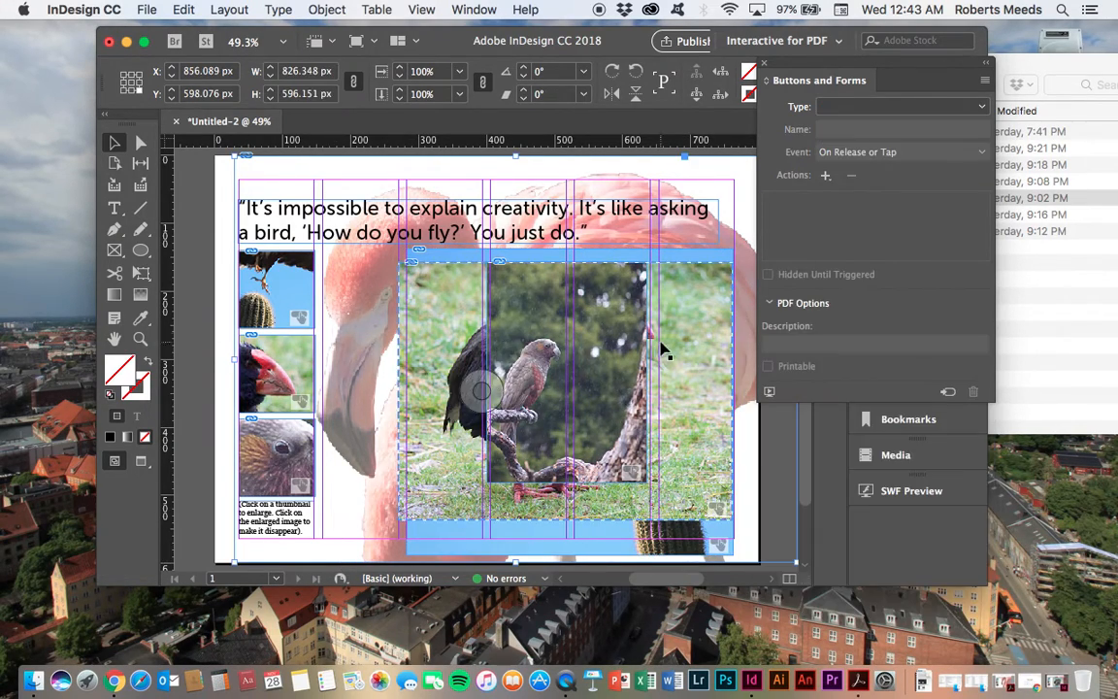
Set the "2 big" button's event to On Click and add a Show/Hide Buttons and Forms action that hides "2 big".
left_click(713, 311)
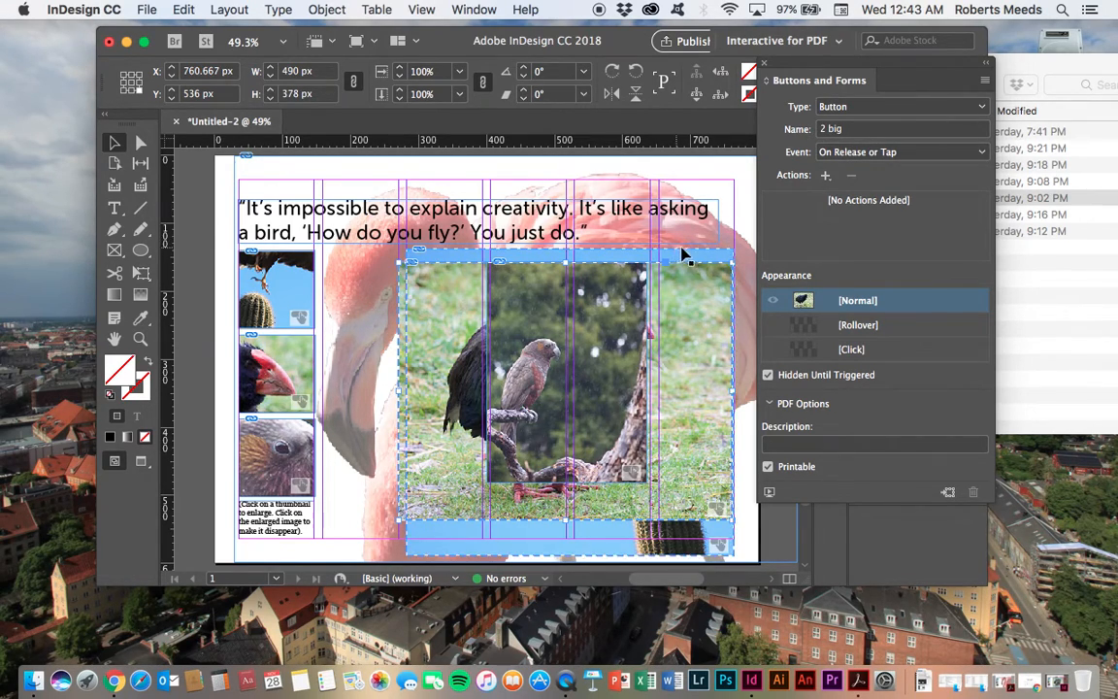
left_click(844, 152)
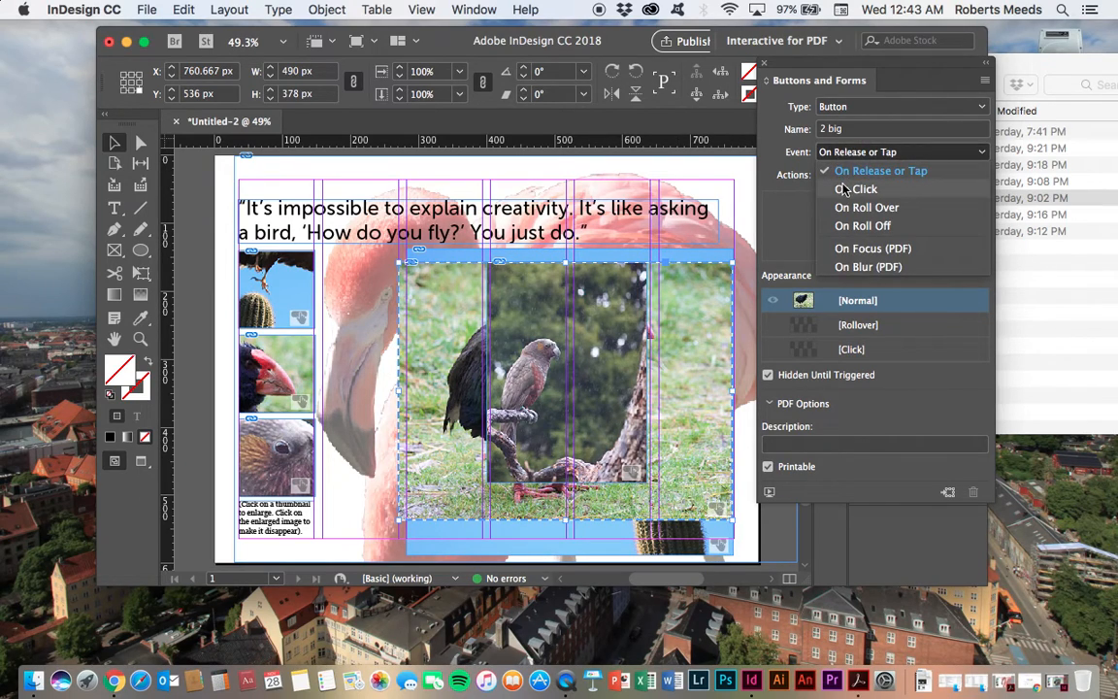
left_click(843, 188)
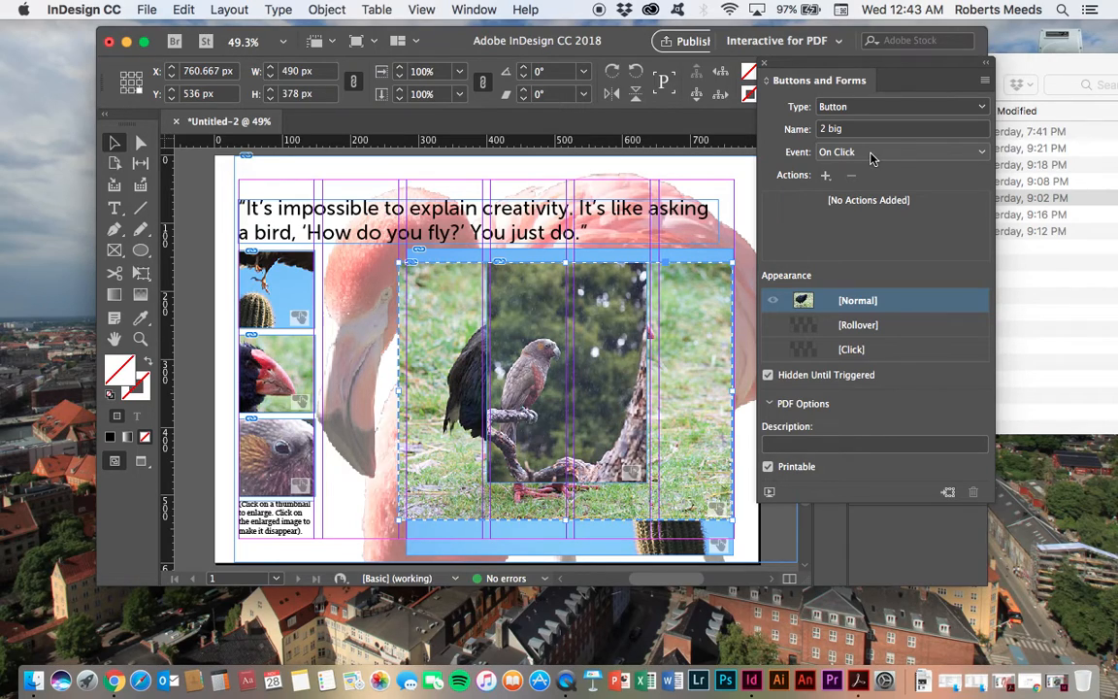
left_click(824, 176)
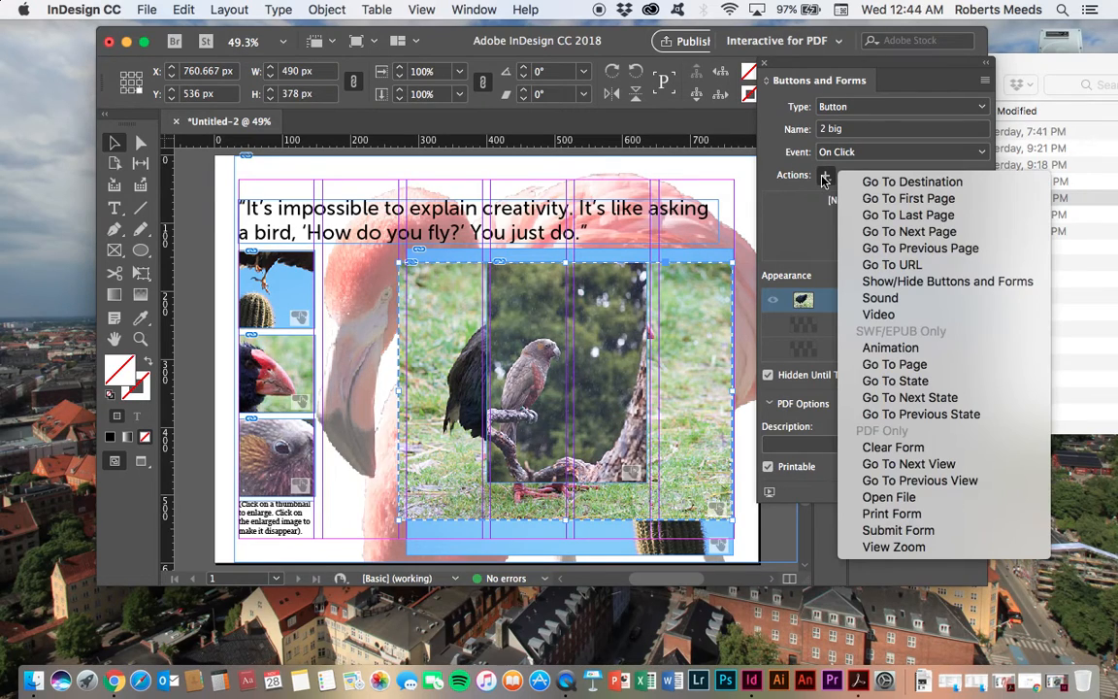
left_click(944, 282)
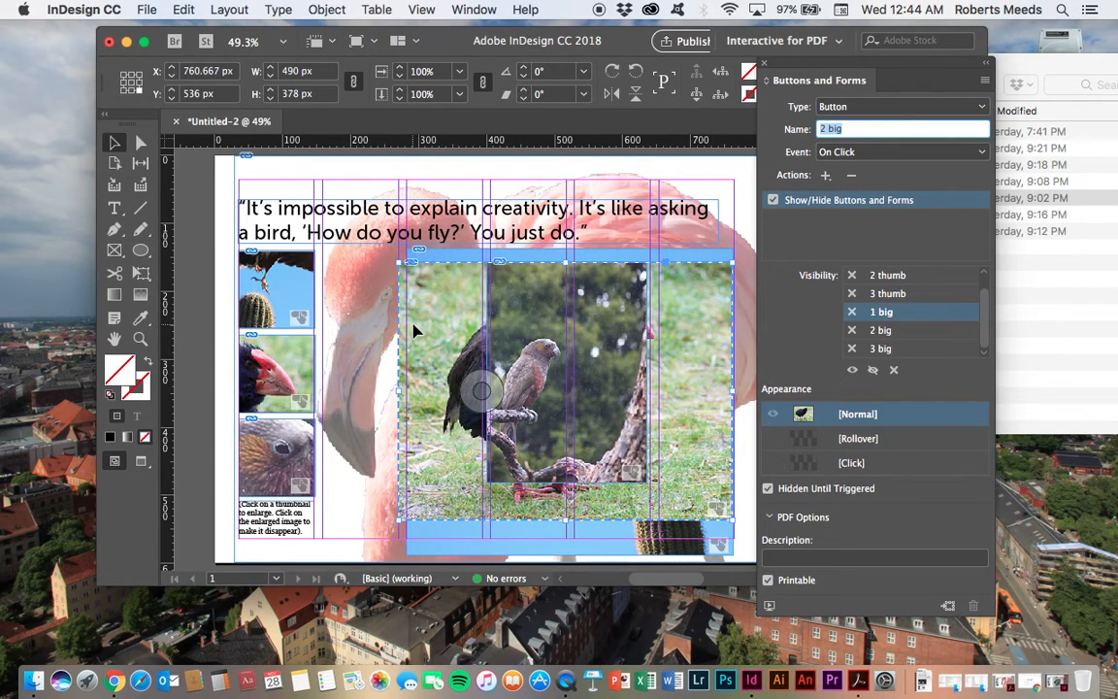
left_click(901, 337)
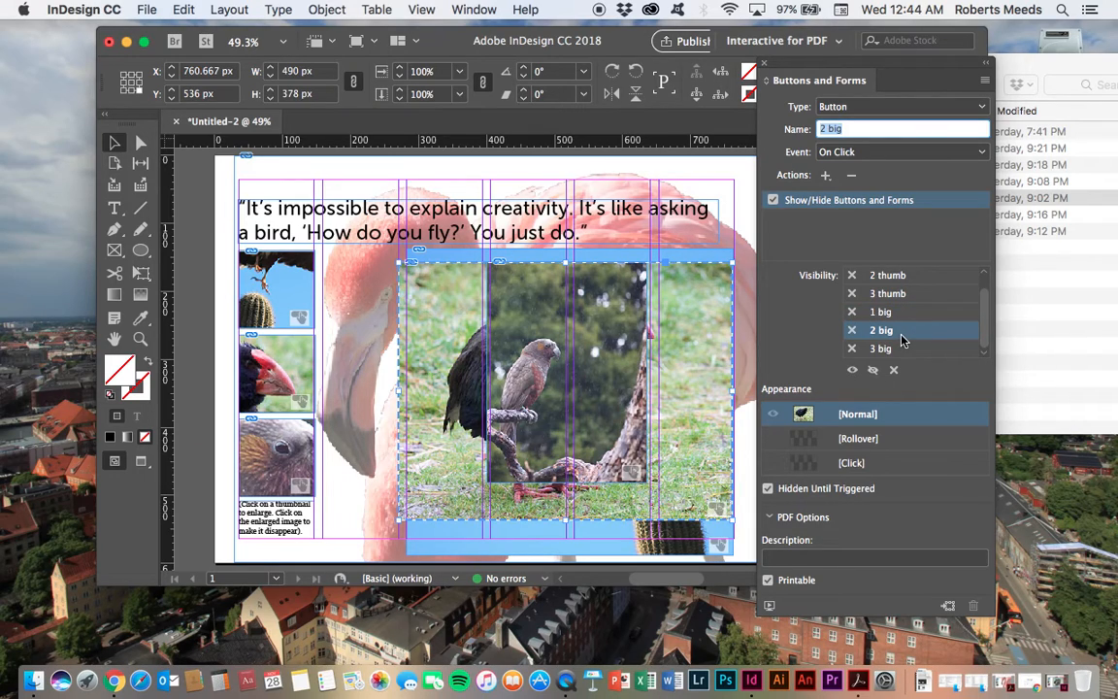
left_click(872, 371)
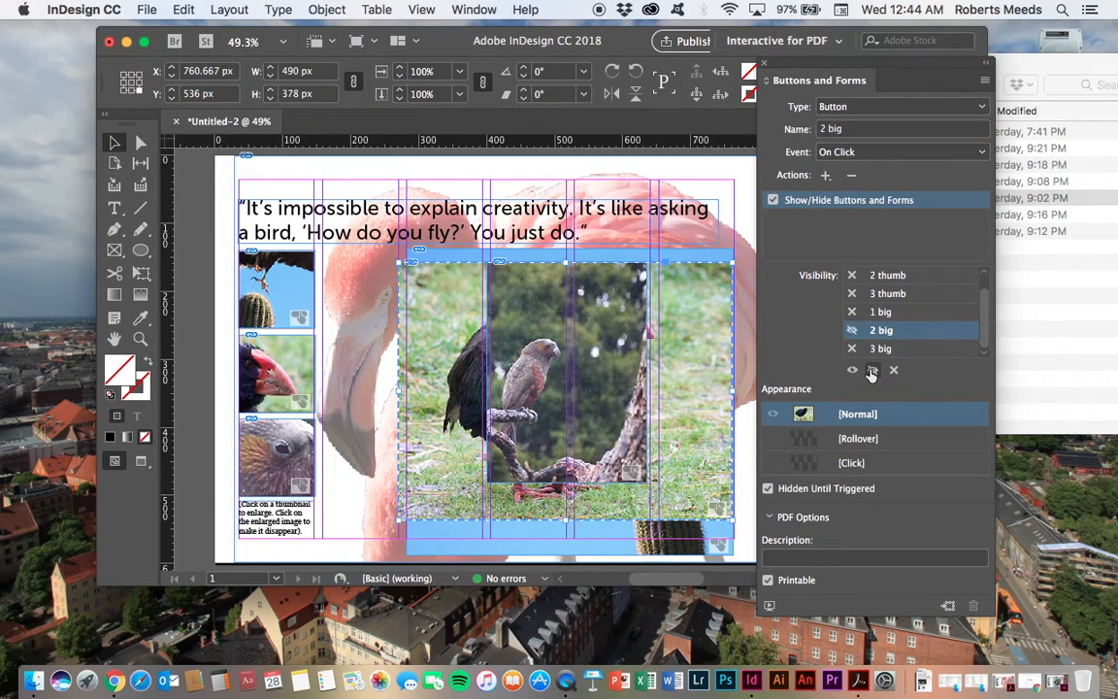
mouse_move(984, 334)
left_mouse_down()
mouse_move(986, 268)
mouse_move(991, 342)
left_mouse_up()
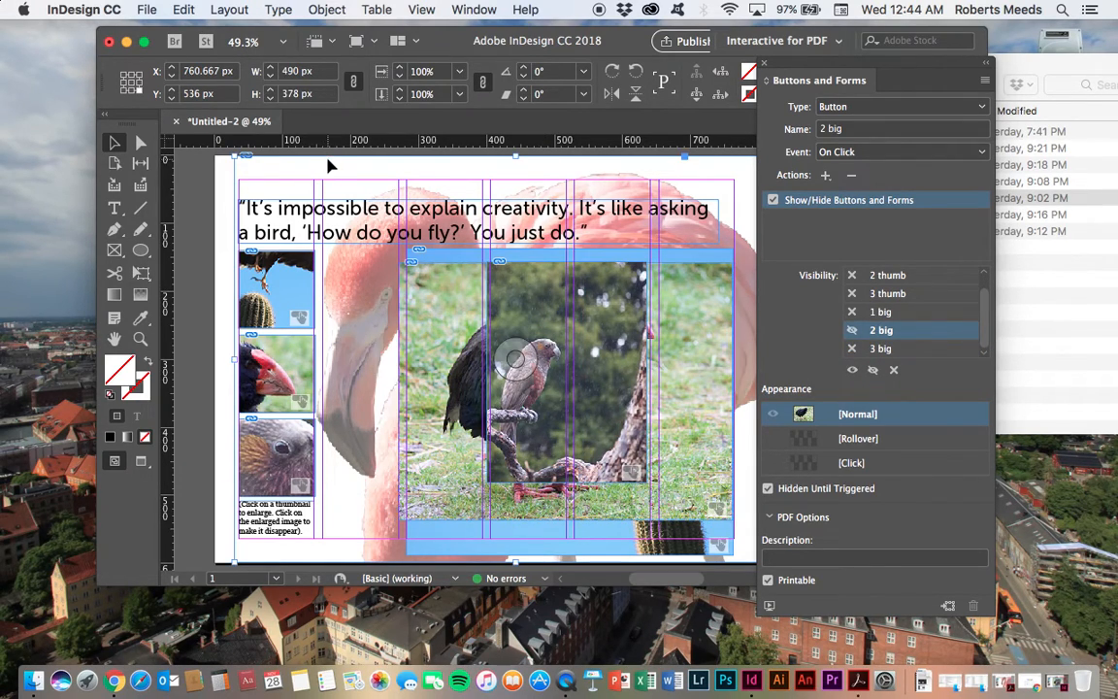
Set the "3 big" button's event to On Click and add a Show/Hide Buttons and Forms action that hides "3 big".
left_click(582, 299)
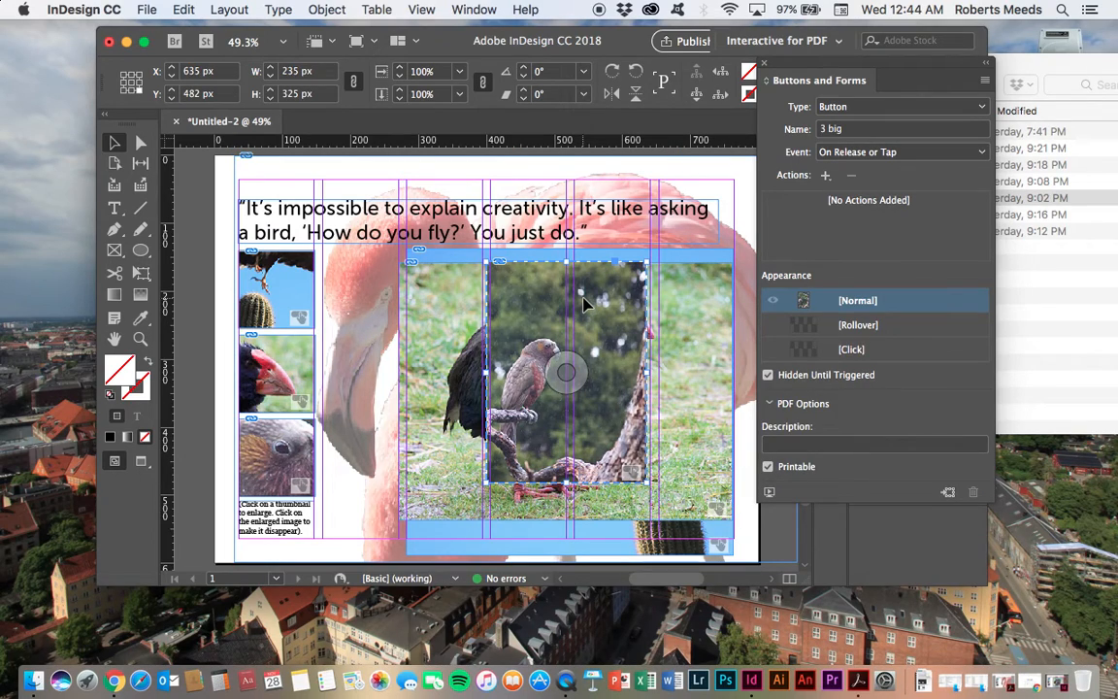
left_click(966, 155)
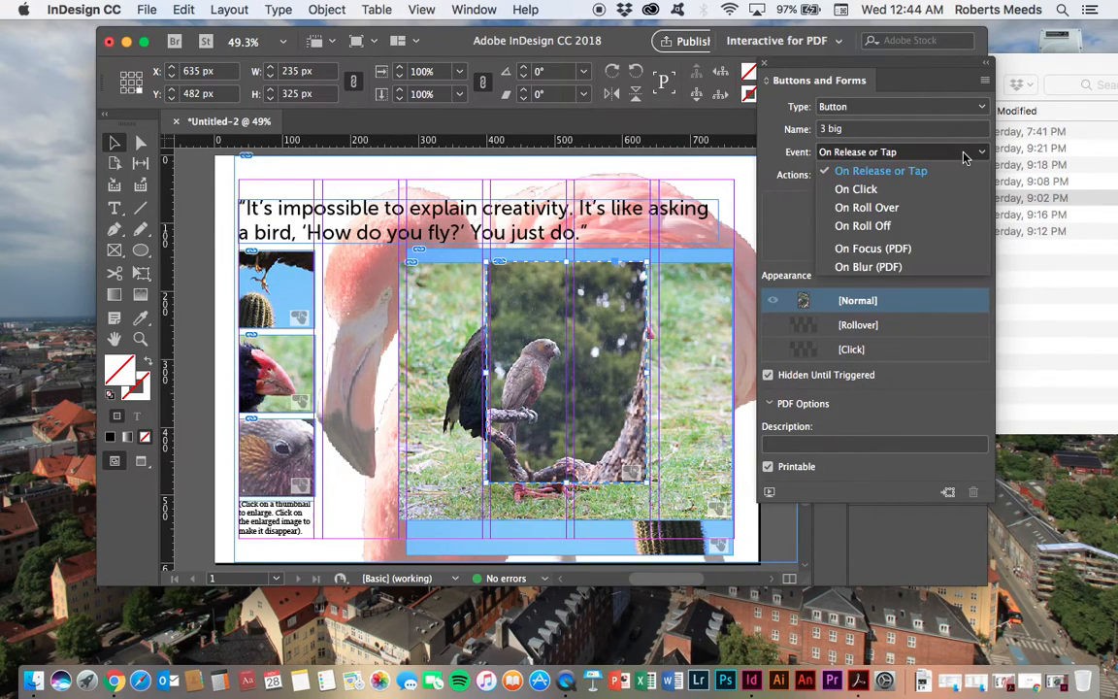
left_click(864, 189)
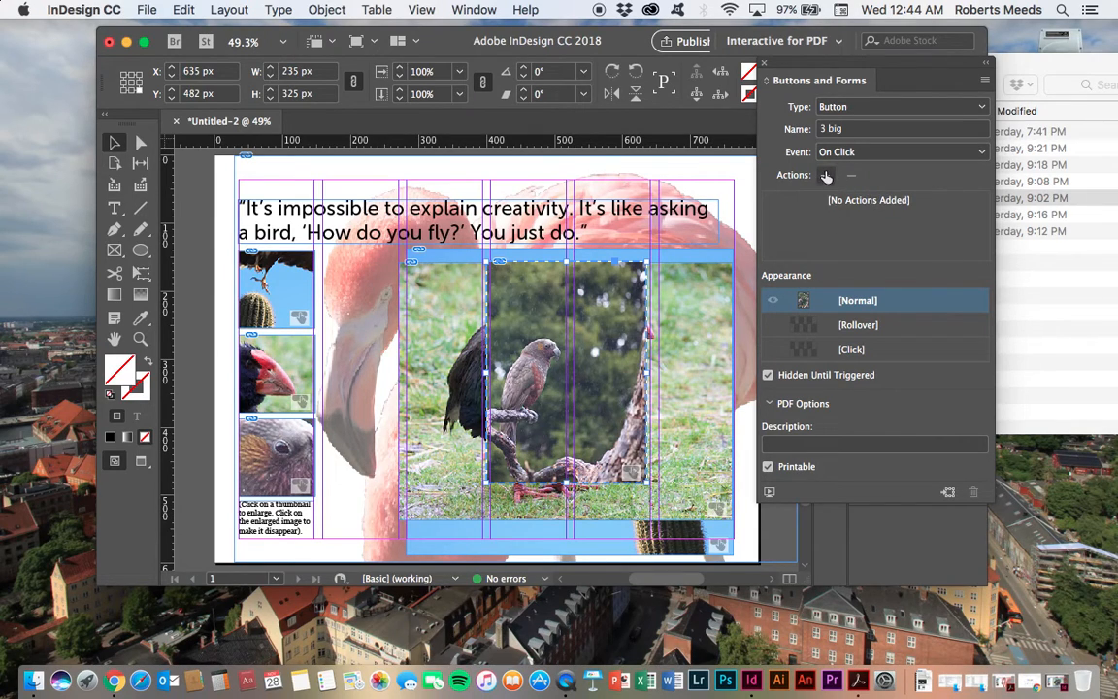
left_click(826, 176)
left_click(950, 281)
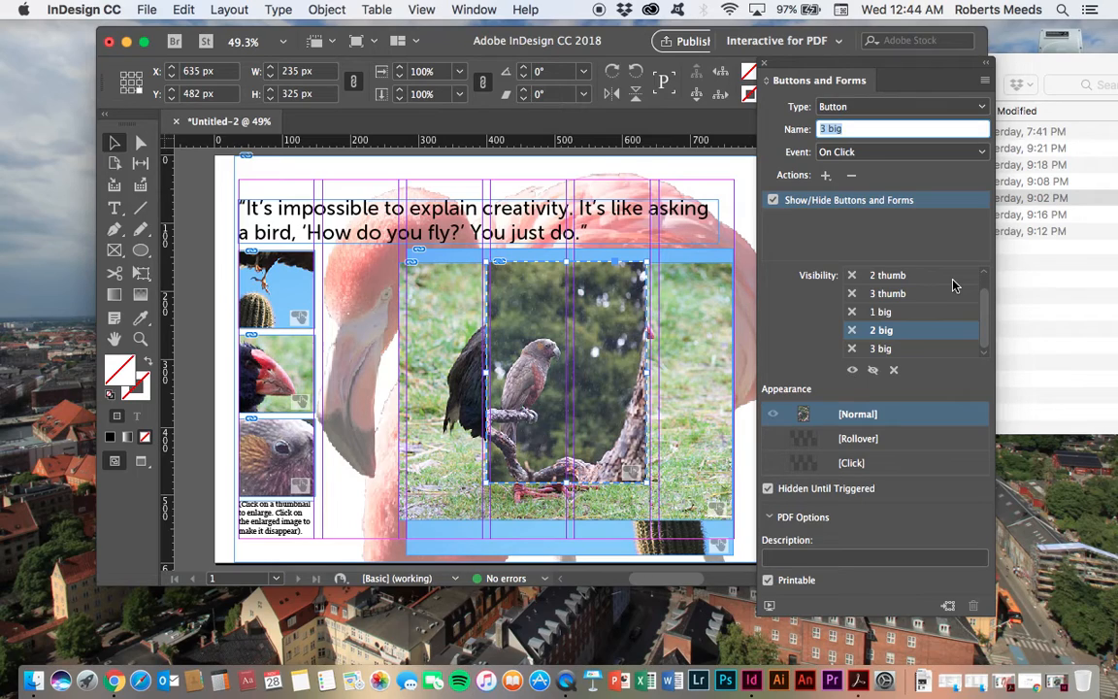
left_click(928, 349)
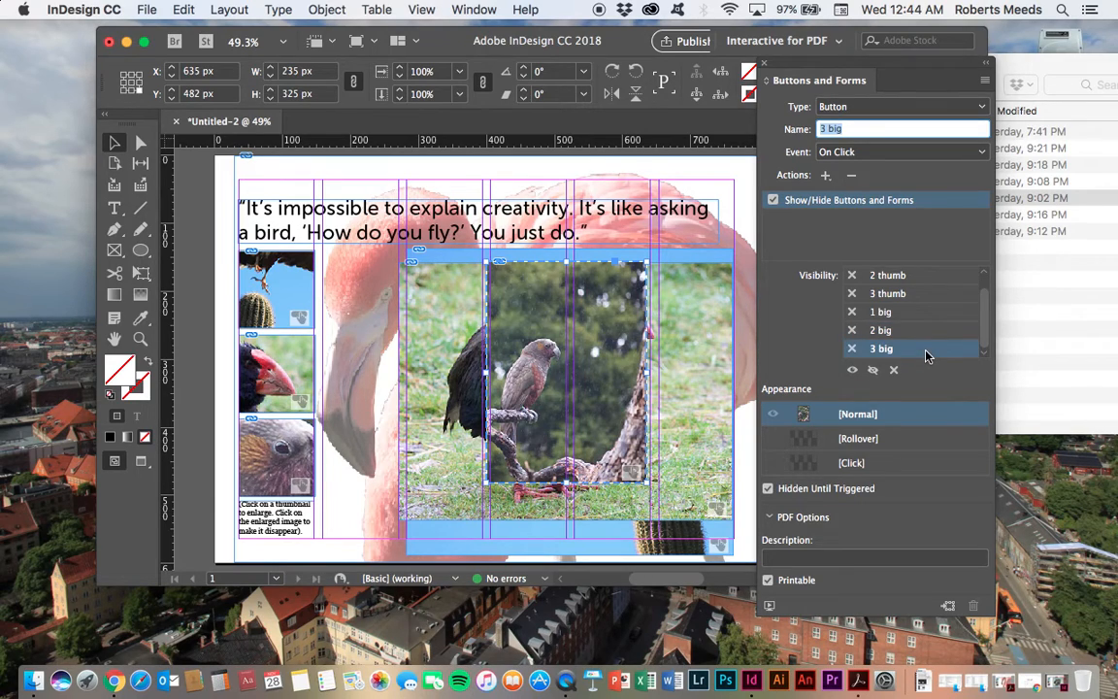
left_click(872, 370)
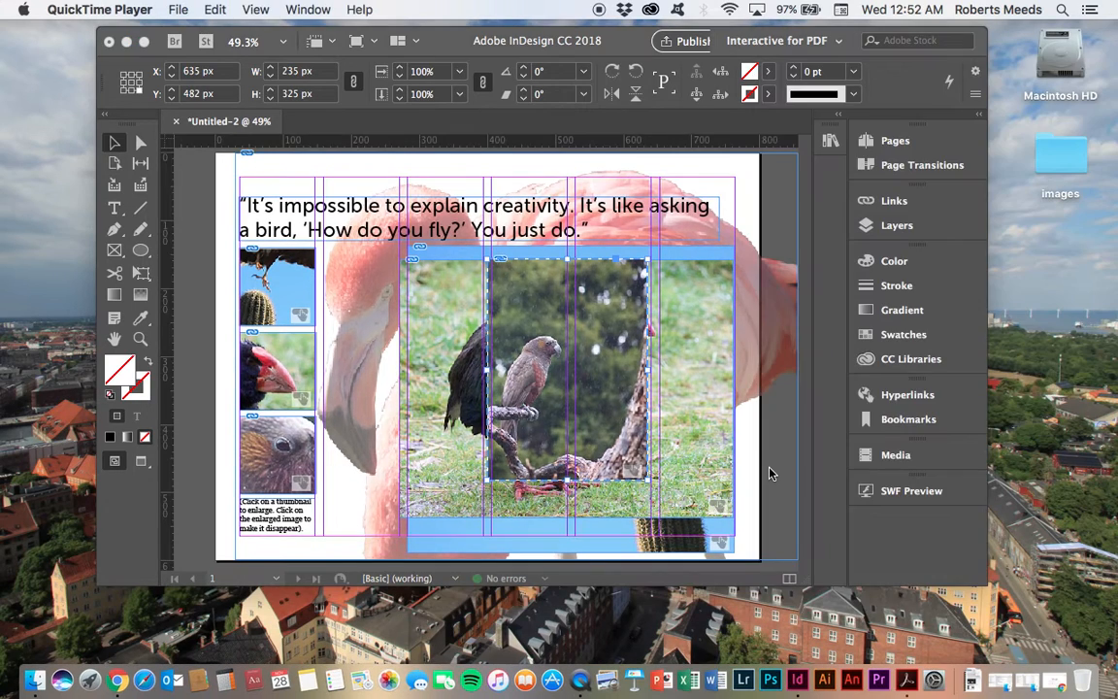
Save the document as "button test.indd" in the images folder on the Desktop.
left_click(692, 419)
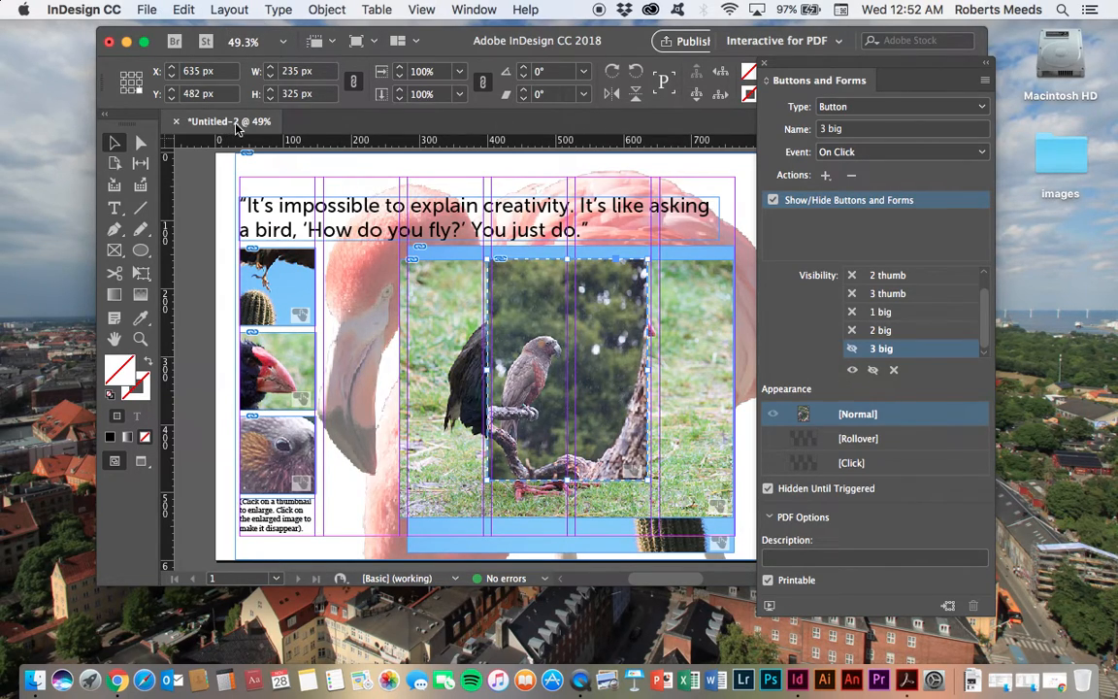
left_click(145, 10)
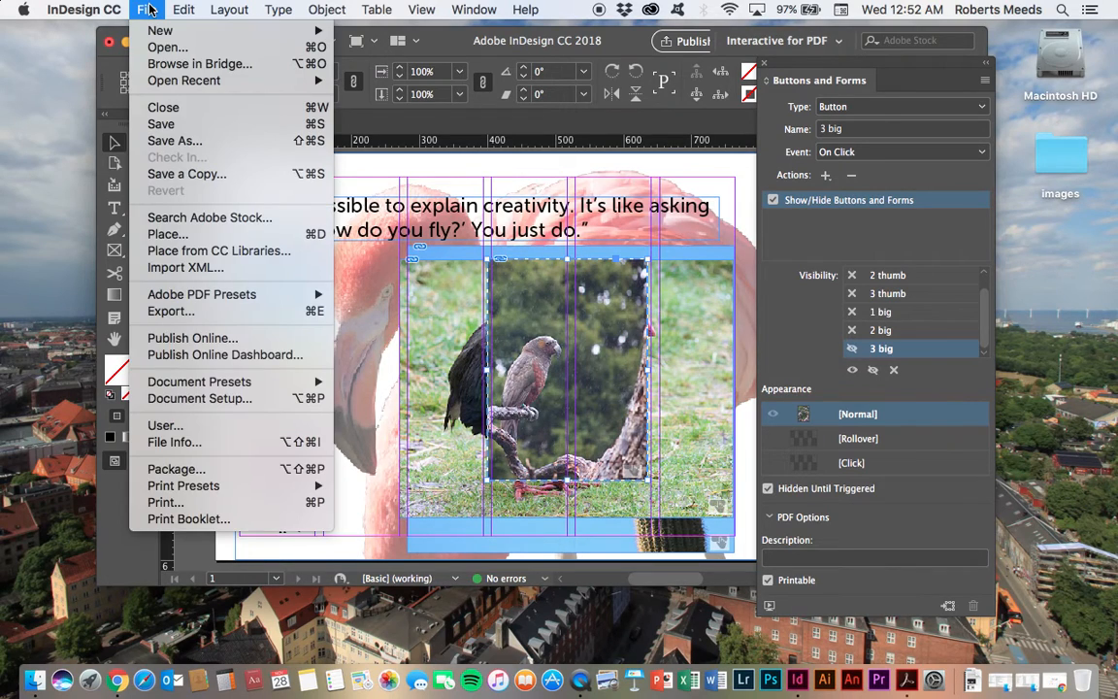
left_click(161, 126)
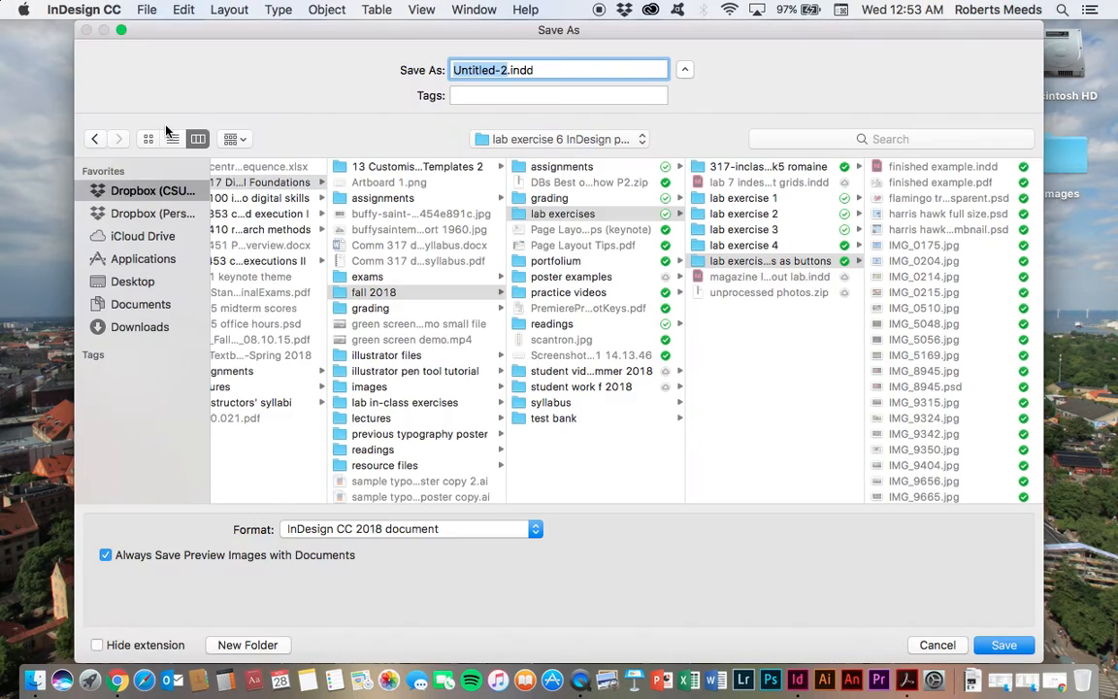
left_click(132, 281)
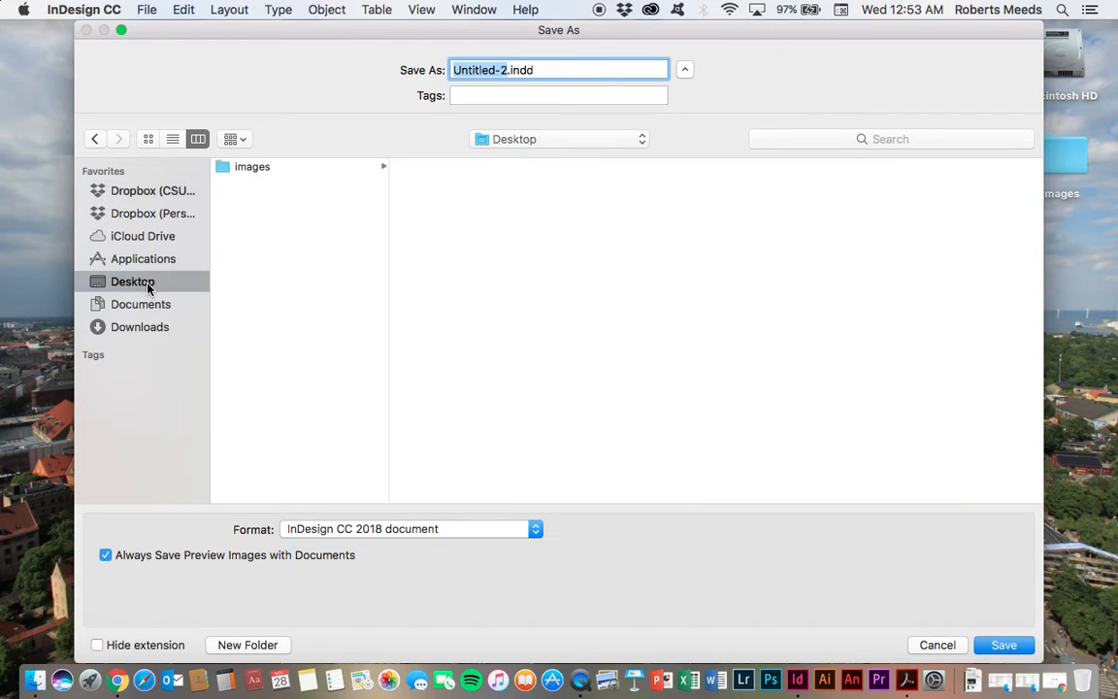
left_click(246, 169)
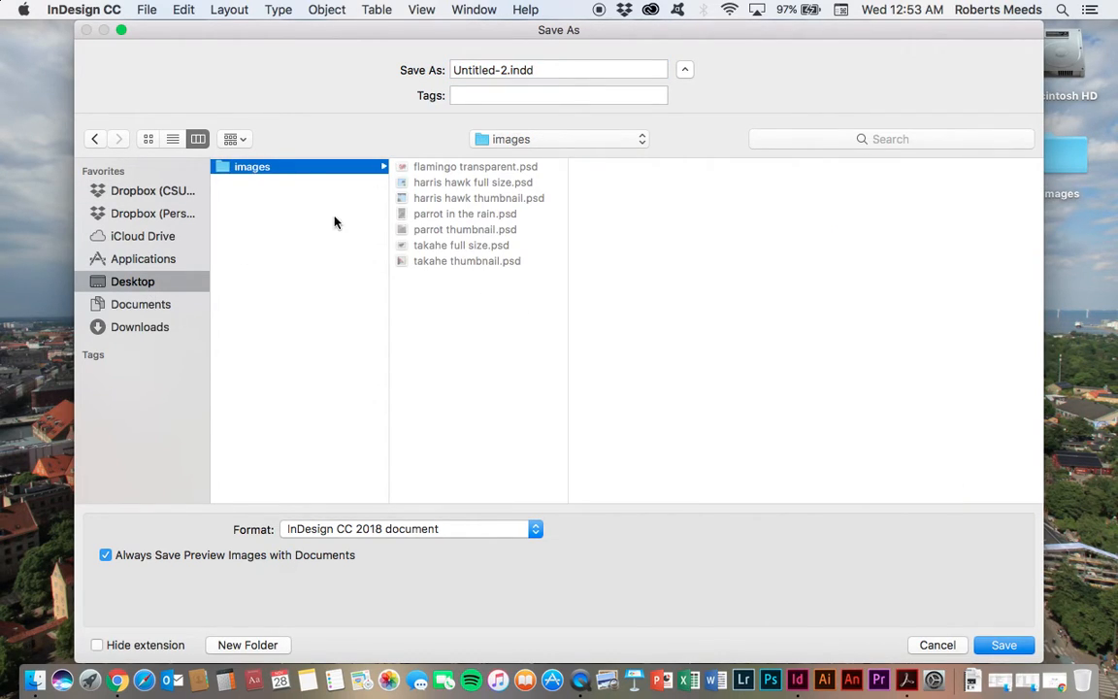
left_click(505, 70)
type("button")
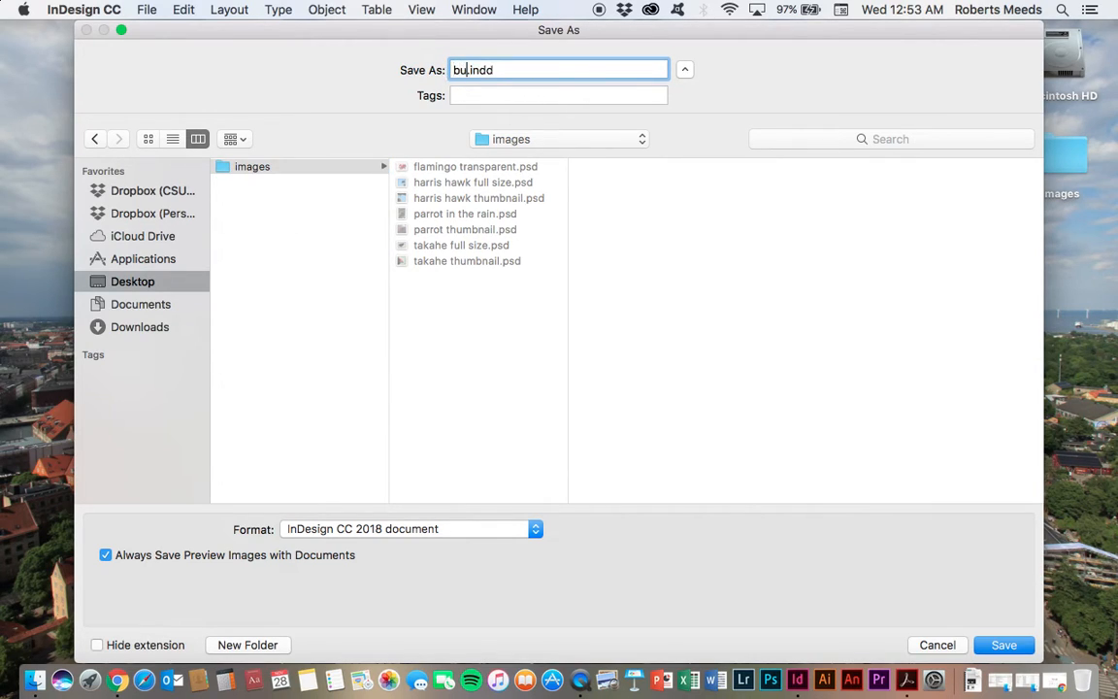
type(" teas")
key("BackSpace")
key("BackSpace")
type("st")
left_click(1003, 645)
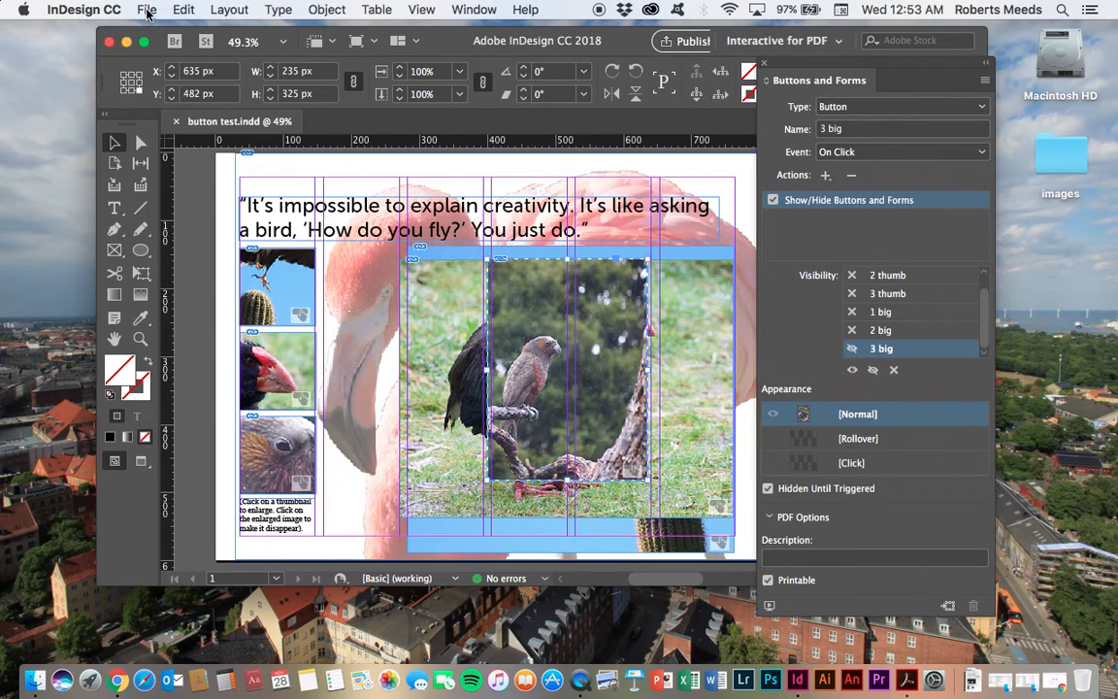
Export the document to the images folder as "button test.pdf" in the Adobe PDF (Interactive) format.
left_click(147, 11)
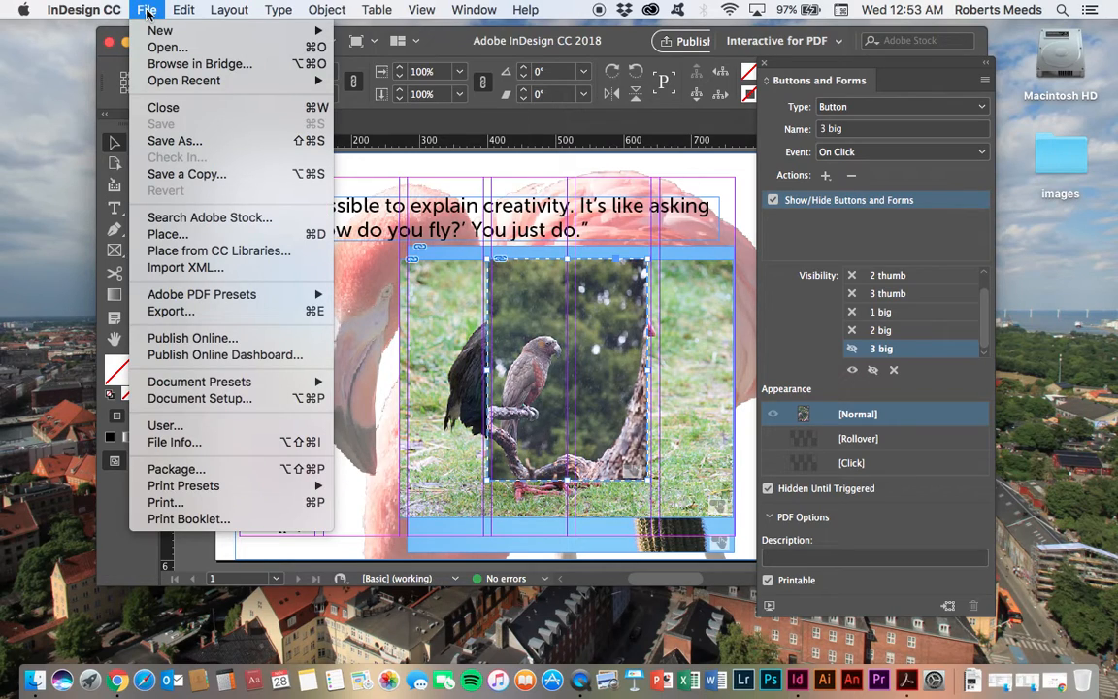
mouse_move(173, 298)
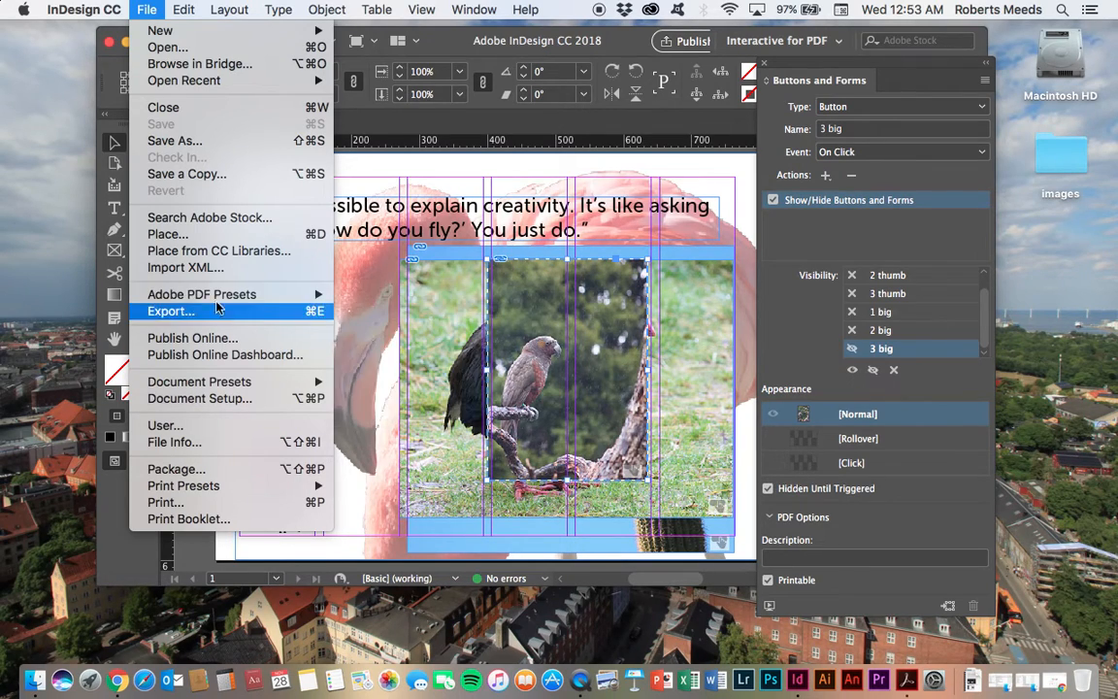
left_click(171, 311)
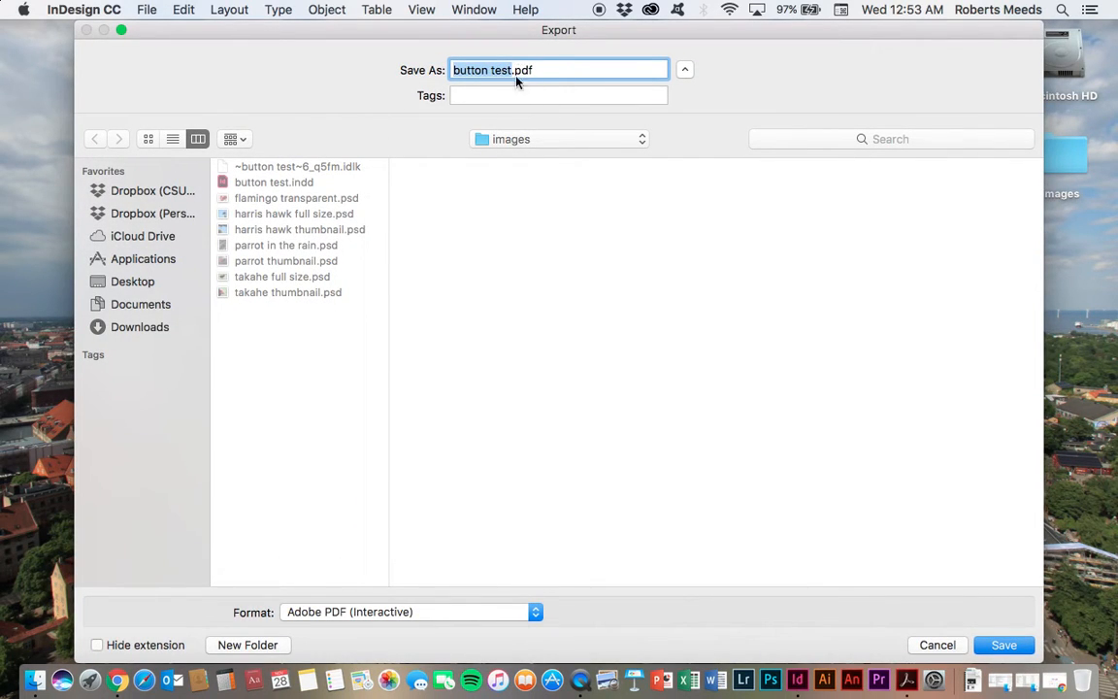
left_click(534, 612)
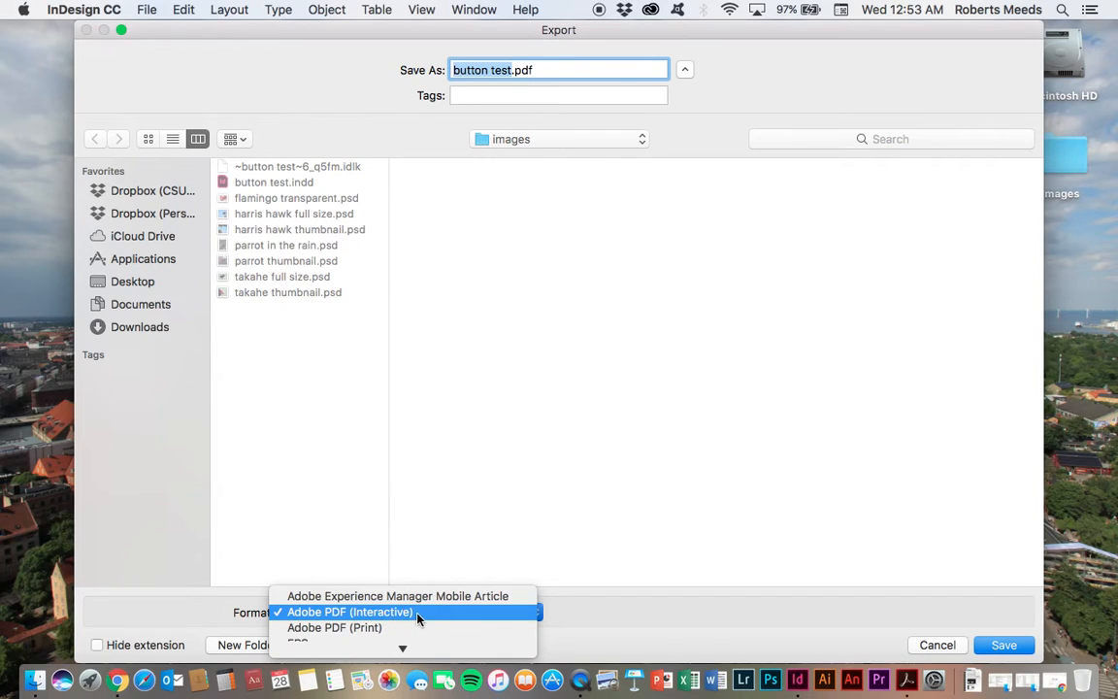
left_click(417, 613)
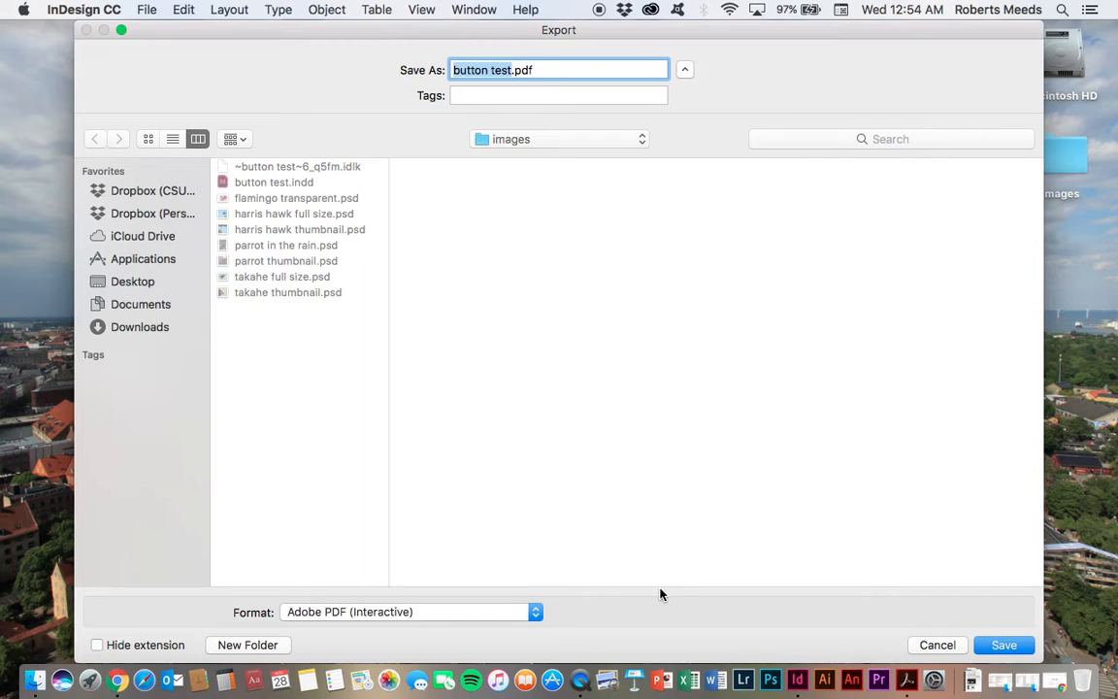
left_click(1003, 645)
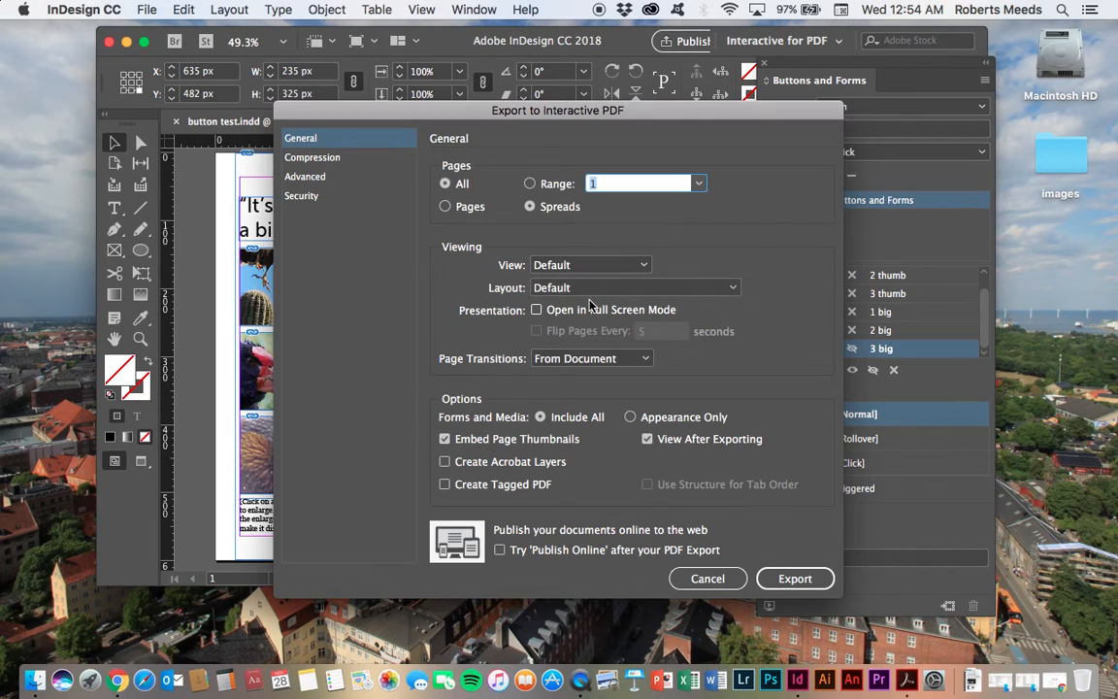
left_click(794, 578)
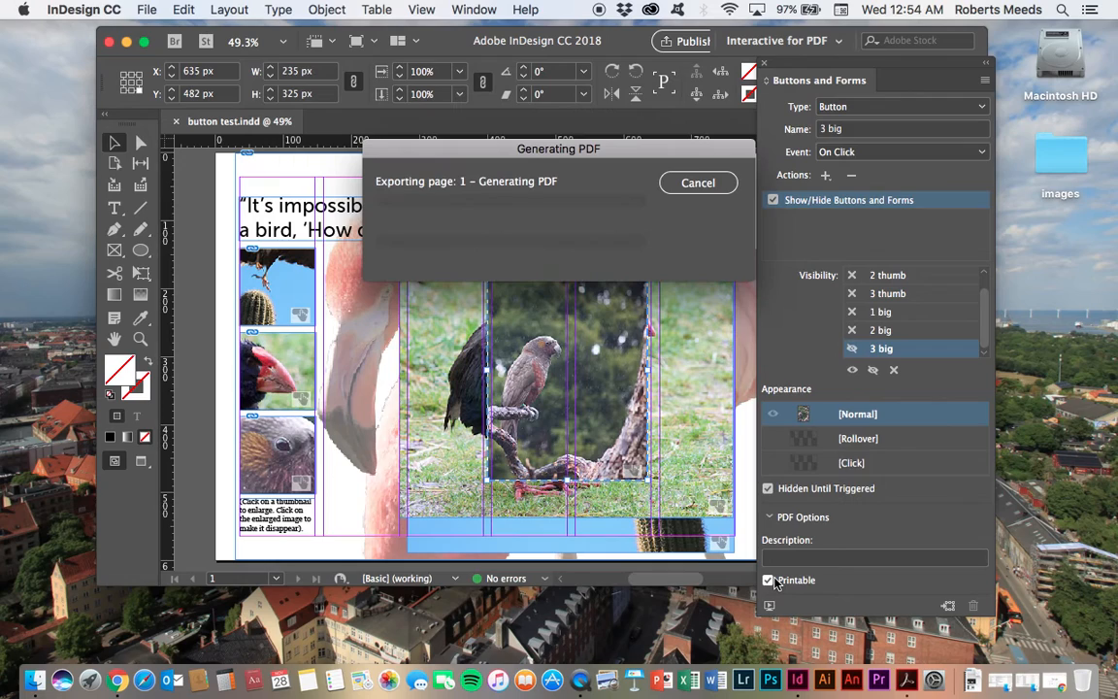